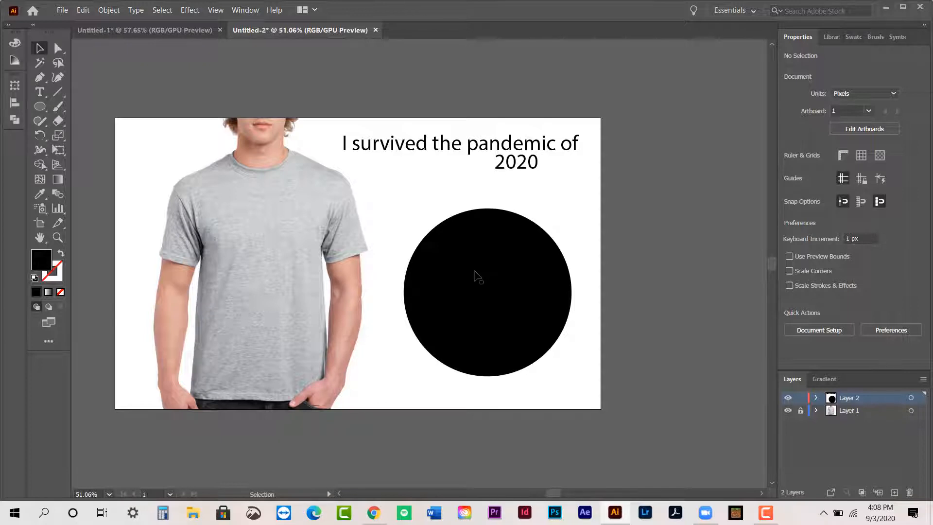
- Swap the circle's fill and stroke to give it a black outline with no fill
click(477, 275)
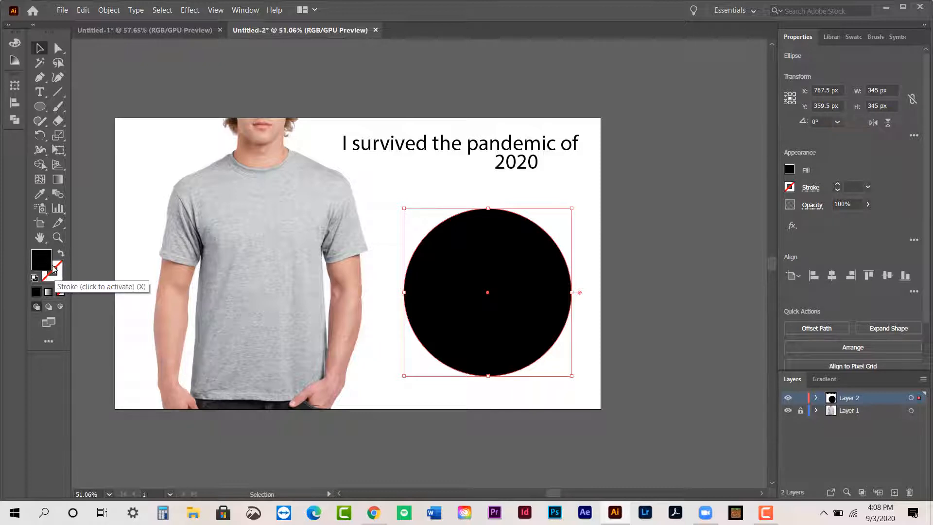
click(57, 281)
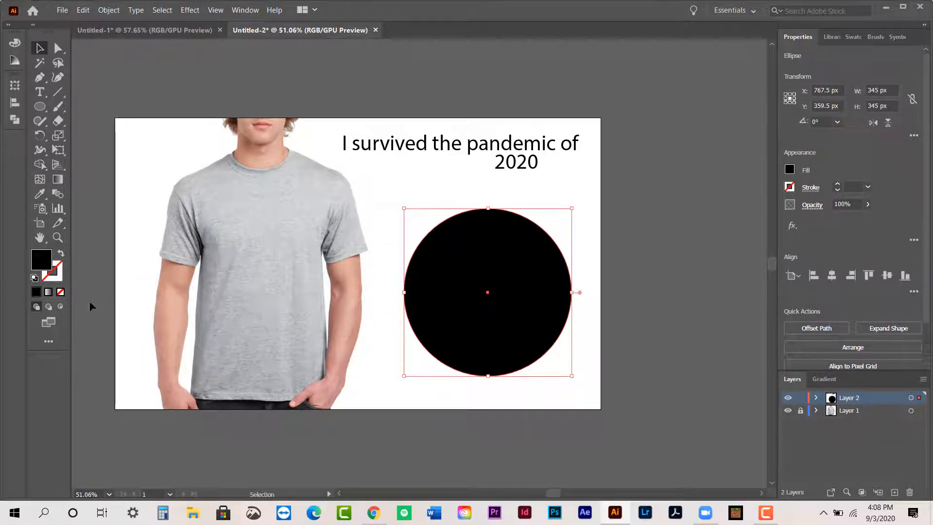
click(58, 281)
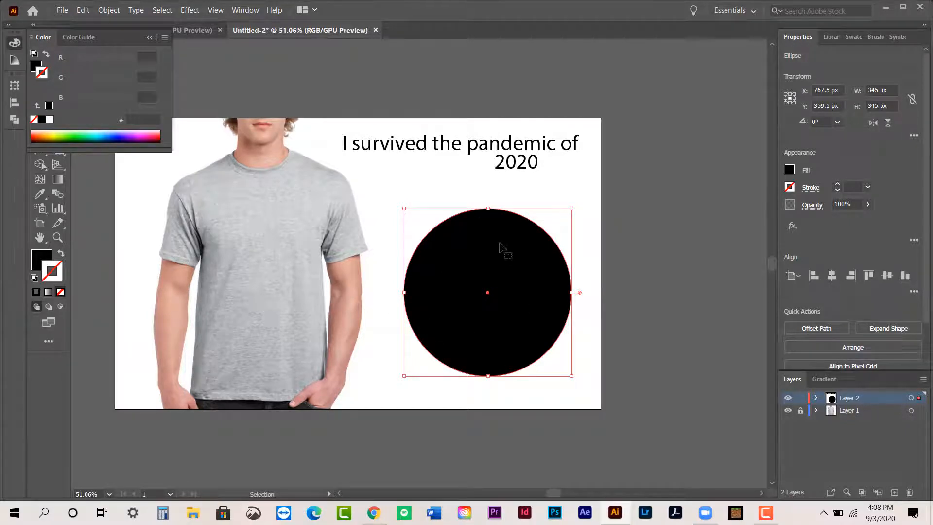
click(153, 38)
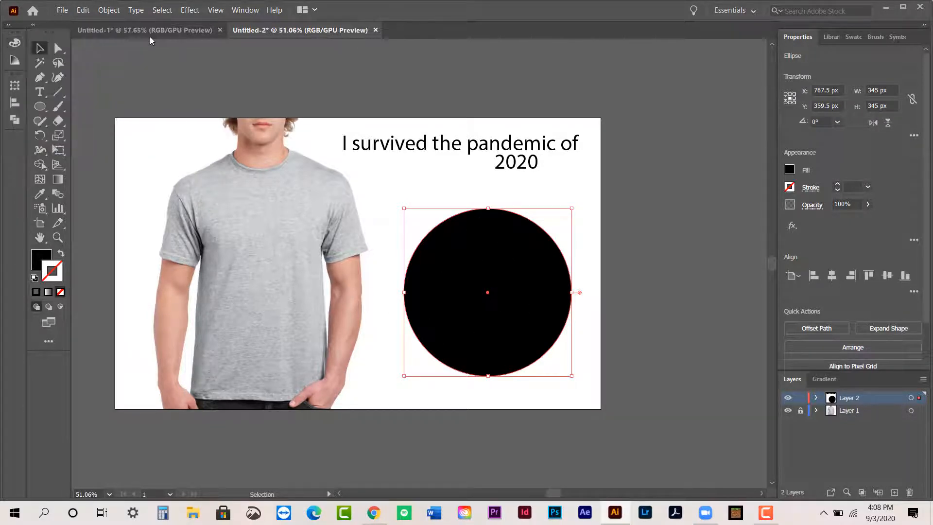
click(61, 255)
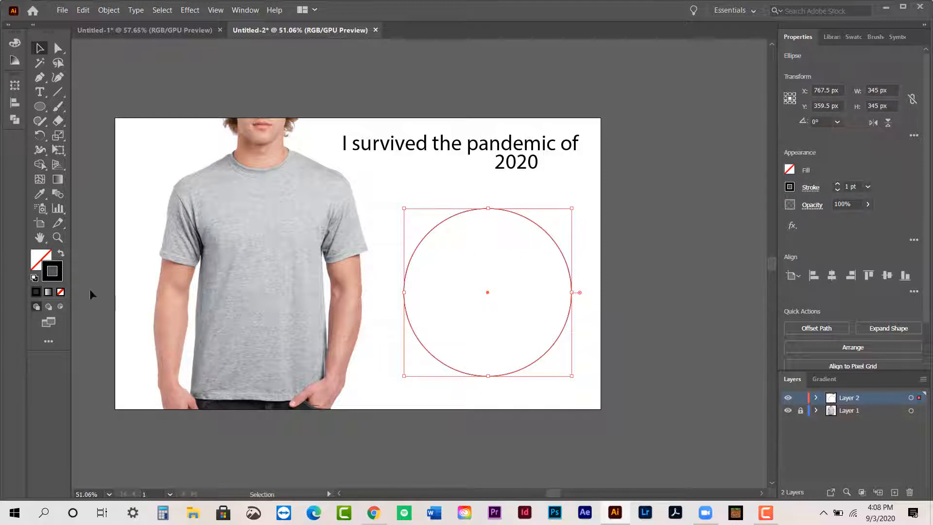
click(615, 348)
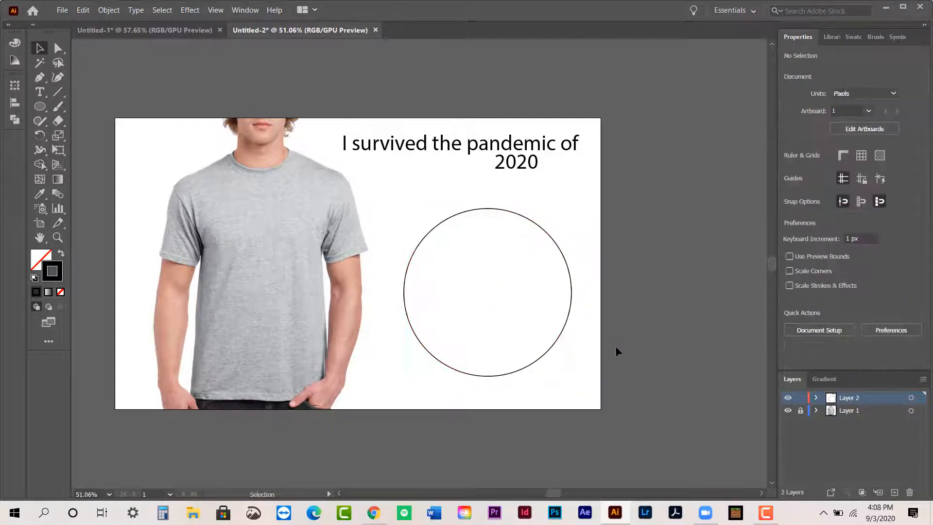
- Swap the circle's colours back to a black fill without a stroke and make the fill active
click(553, 242)
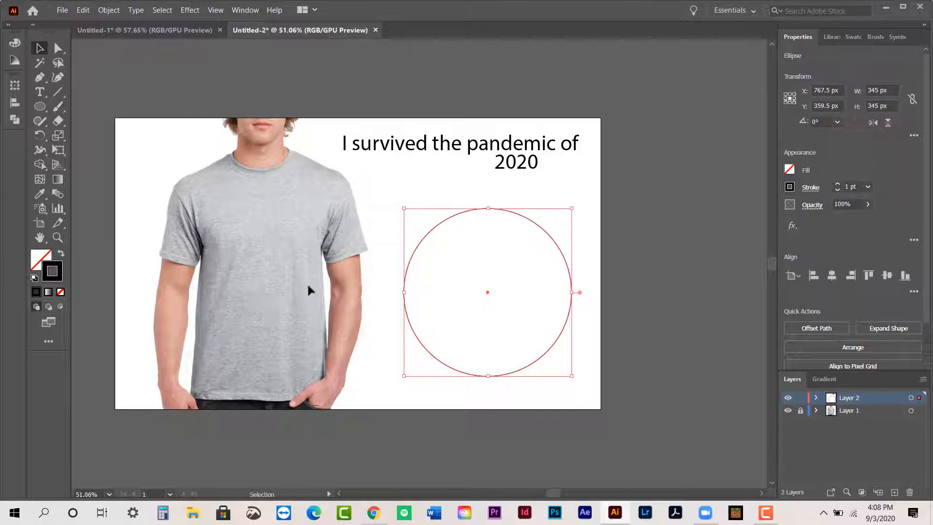
click(60, 253)
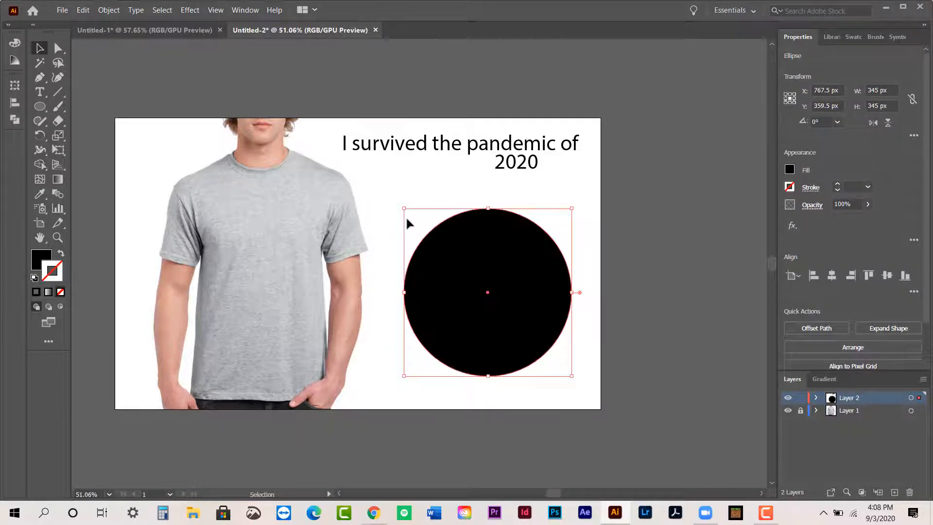
click(48, 259)
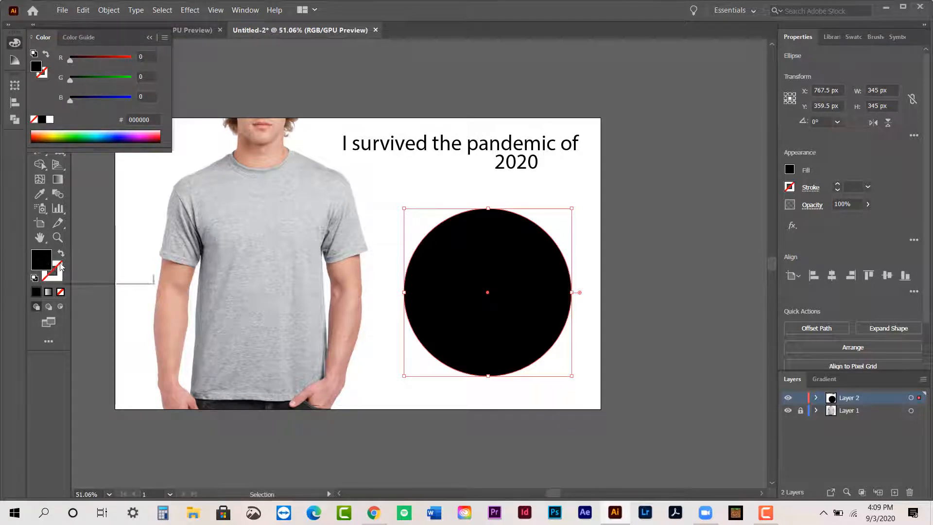
- Look through the circle's fill colour options in the Color Picker, the swatches and the RGB colour mixer
double_click(40, 260)
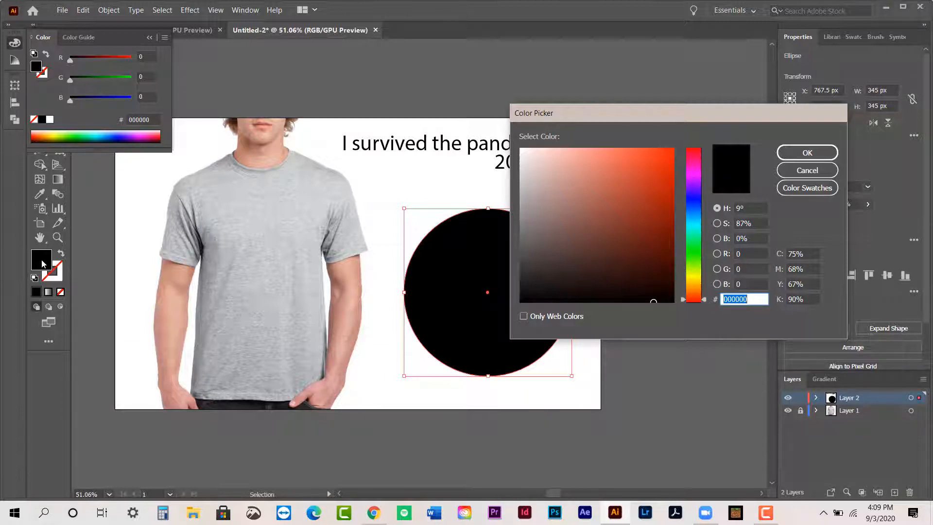
click(806, 174)
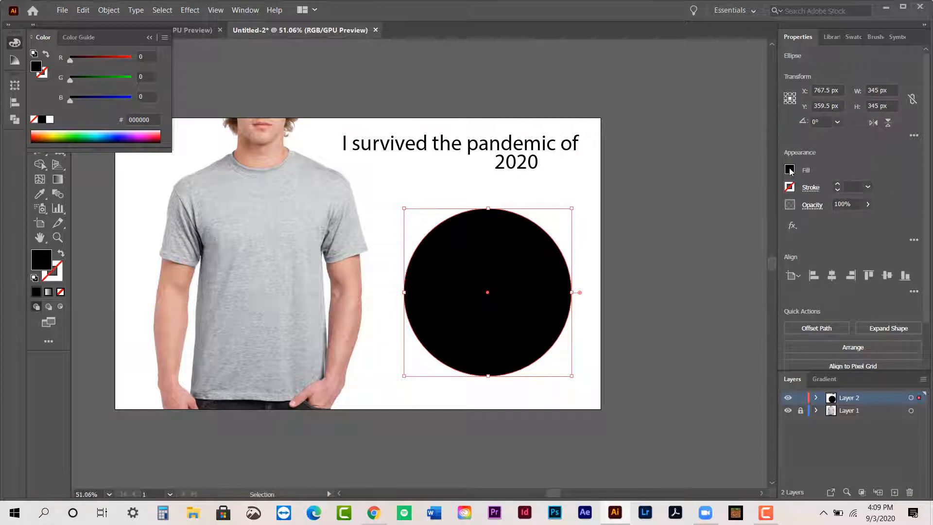
click(790, 169)
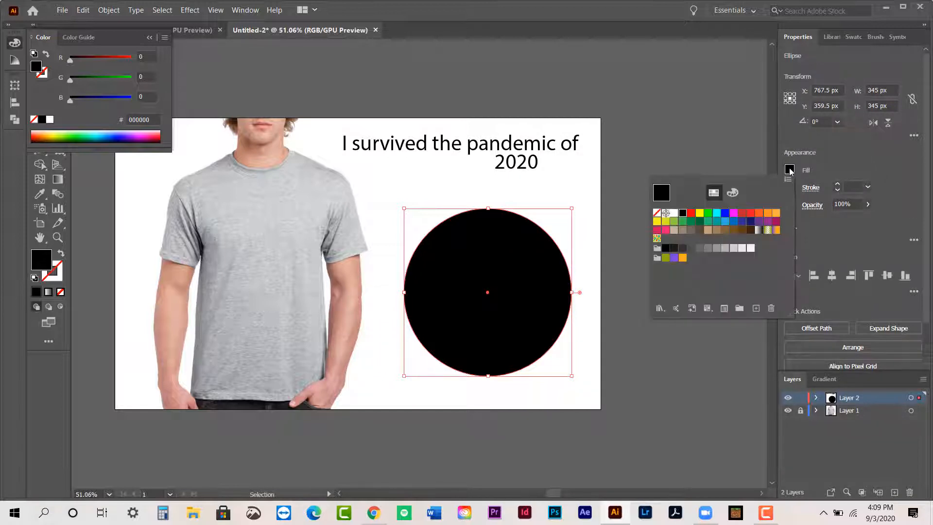
click(732, 193)
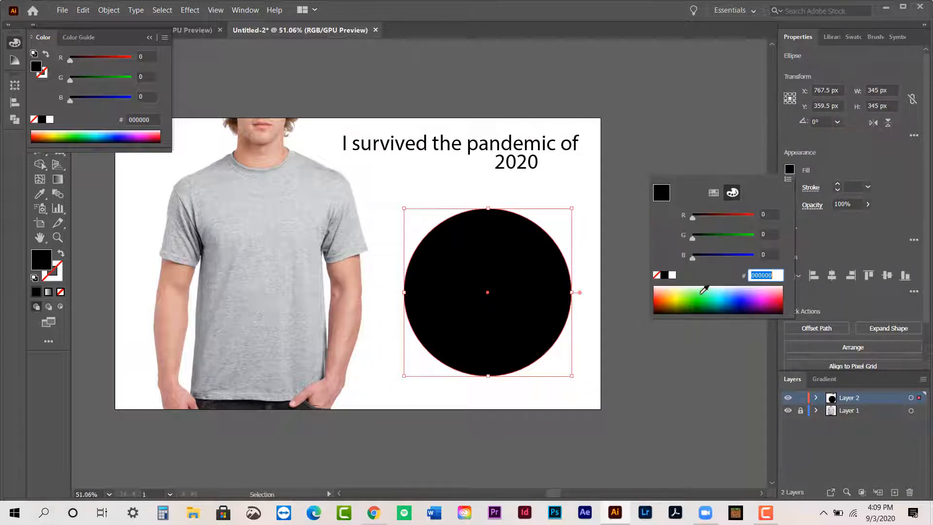
click(707, 152)
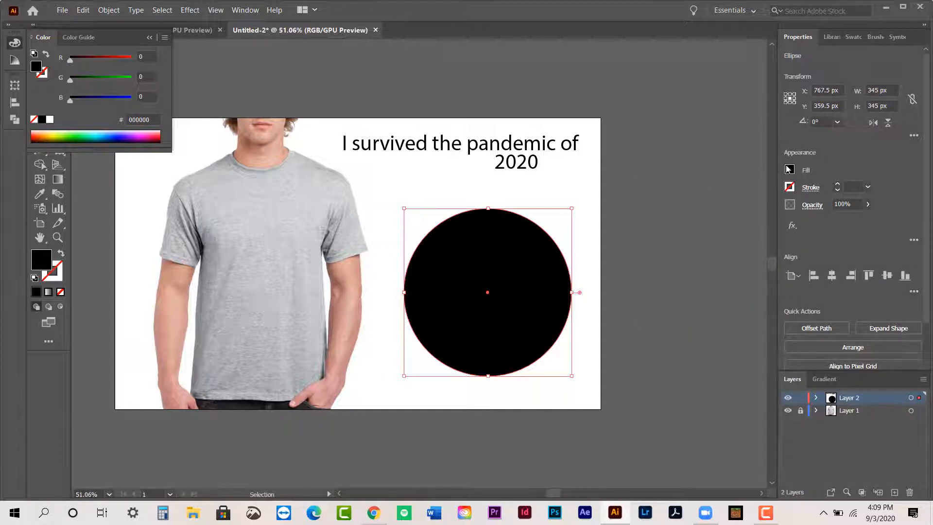
- Change the circle's fill to dark blue #114663 using the Color Picker, and deselect the circle
double_click(43, 263)
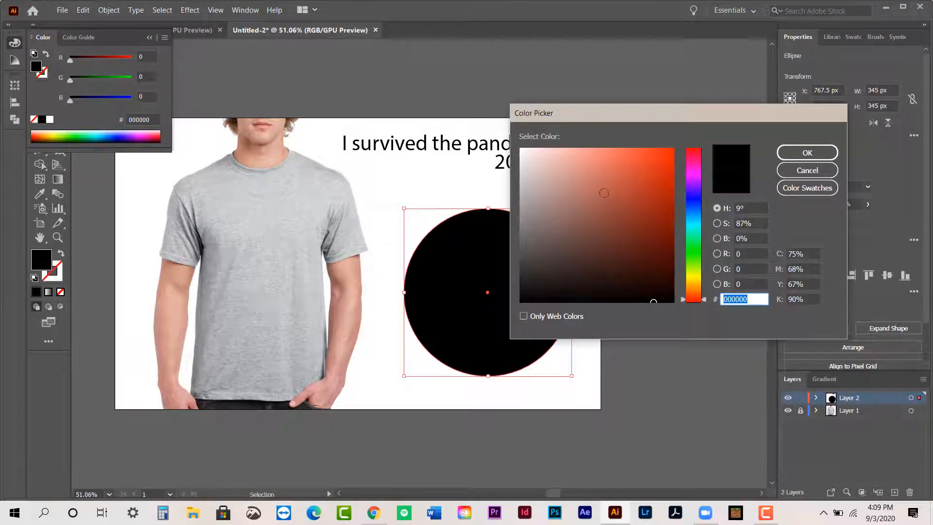
drag(699, 217, 697, 293)
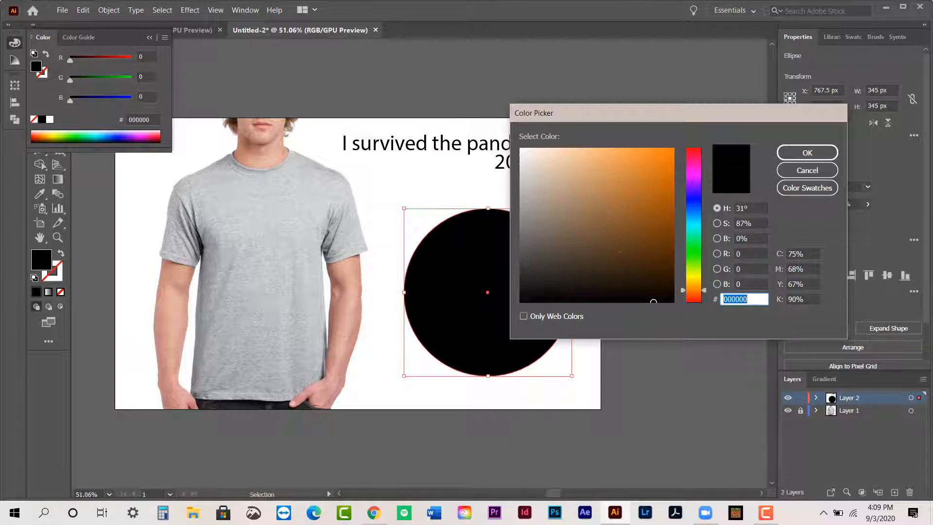
click(695, 224)
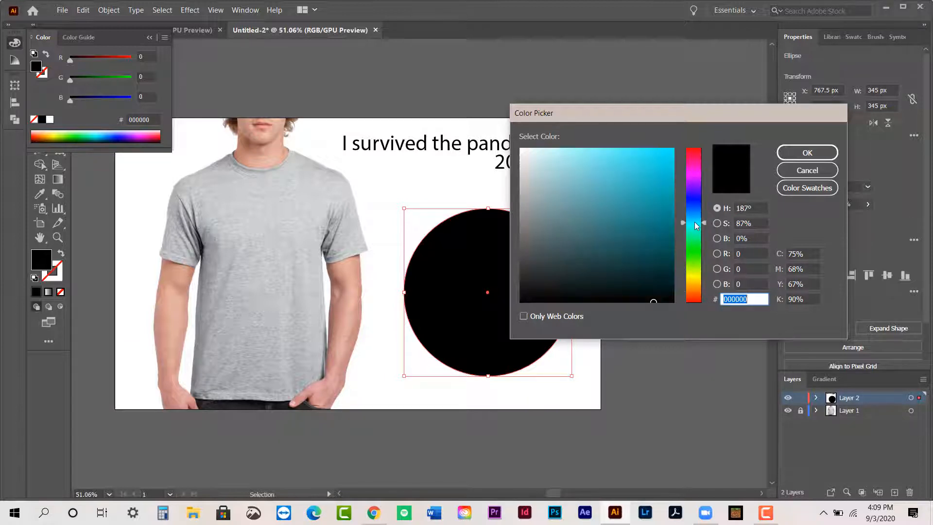
drag(697, 225, 695, 215)
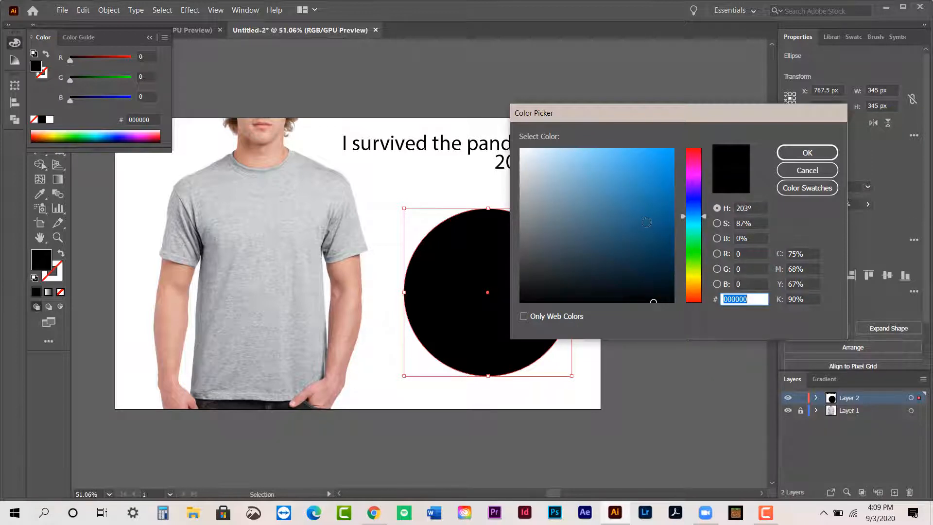
click(646, 223)
mouse_move(645, 223)
mouse_down()
mouse_move(653, 201)
mouse_move(656, 242)
mouse_up()
click(649, 241)
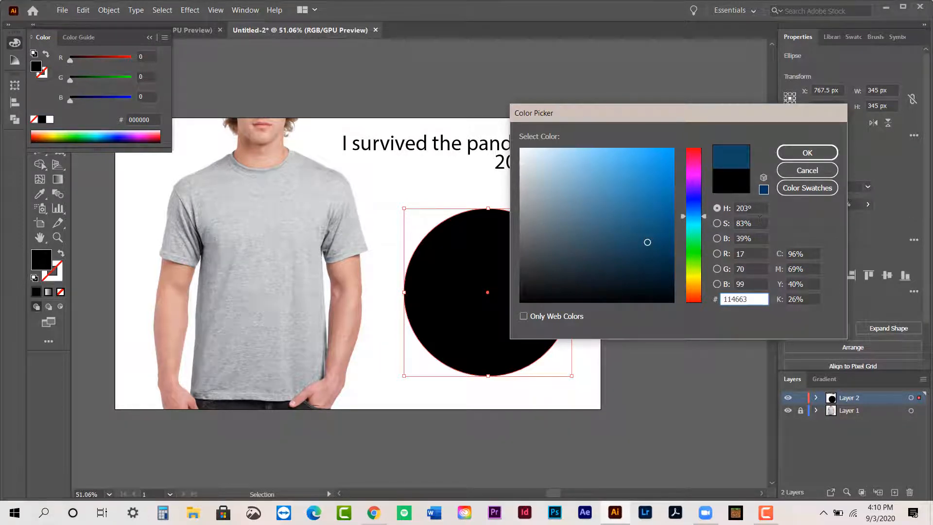
click(807, 152)
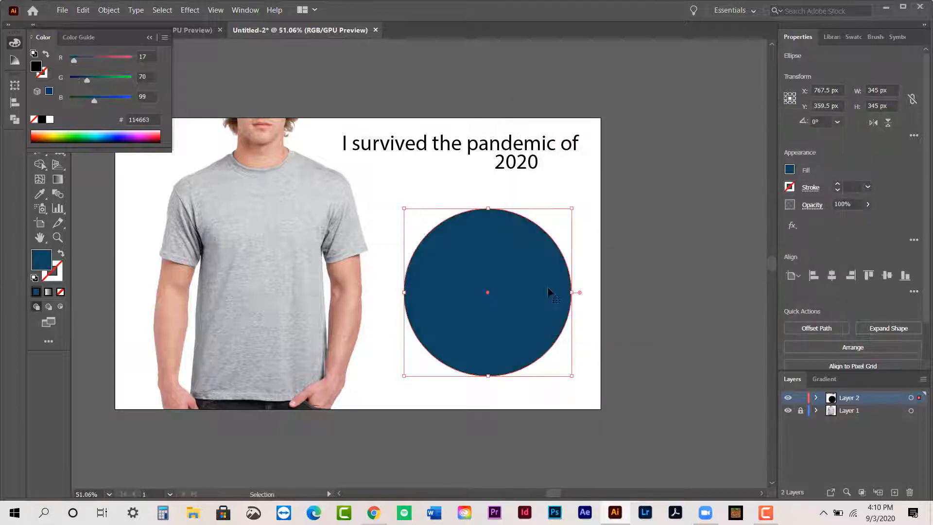
click(631, 283)
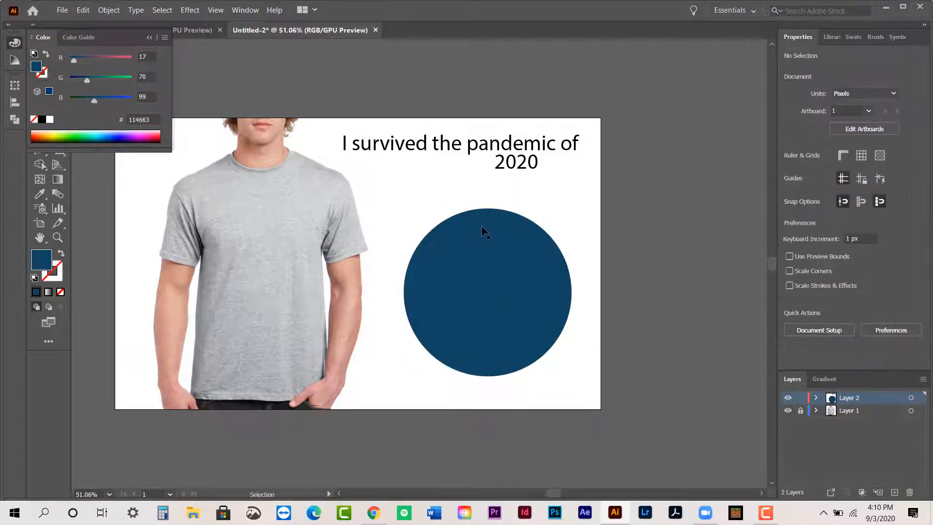
- Try dark green #084419 as the circle's fill in the Color Picker, cancel the choice and deselect the circle
click(511, 256)
double_click(34, 261)
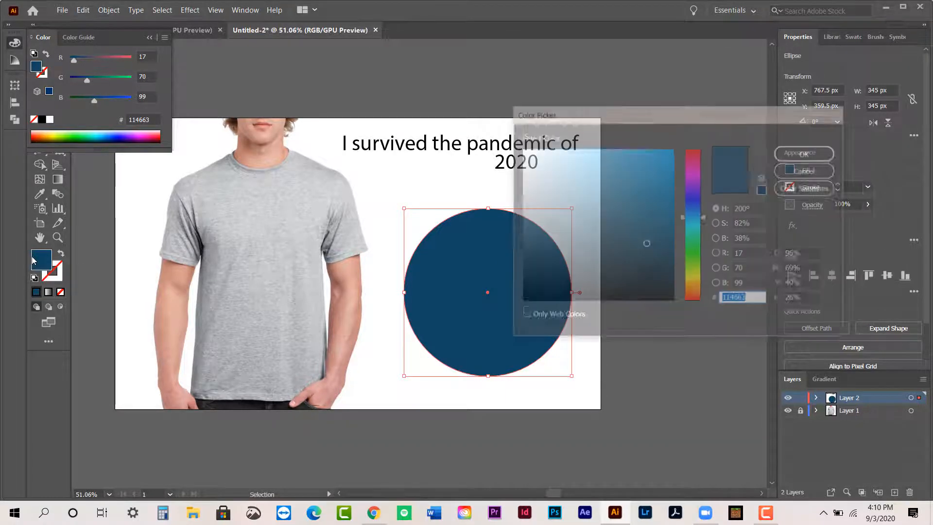
click(698, 243)
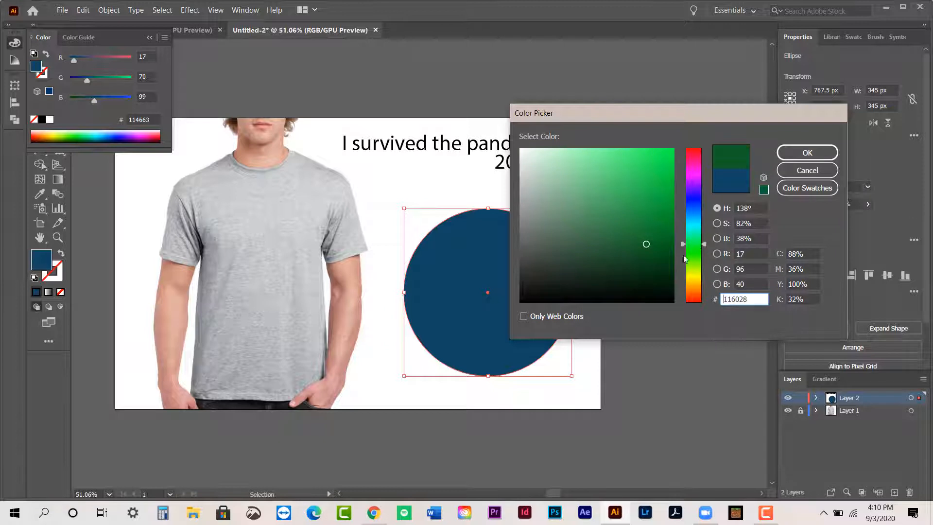
click(657, 261)
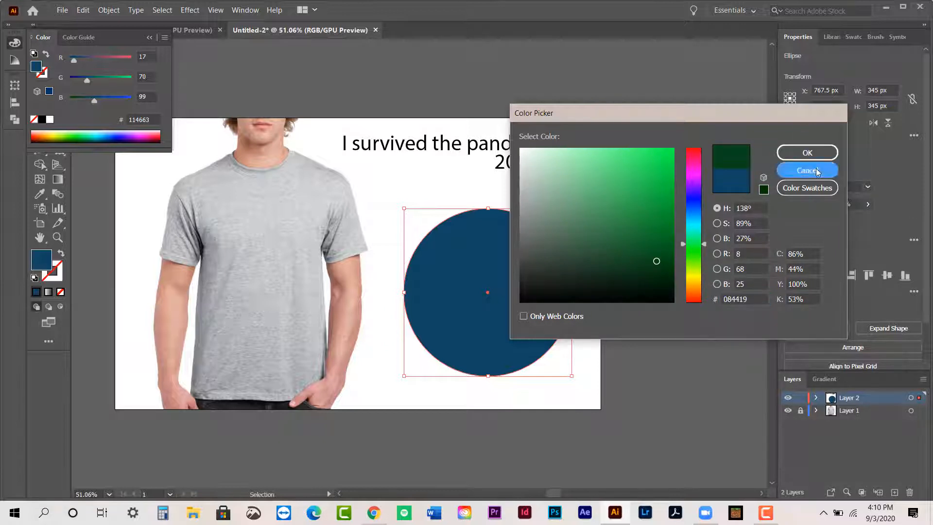
click(807, 170)
click(581, 203)
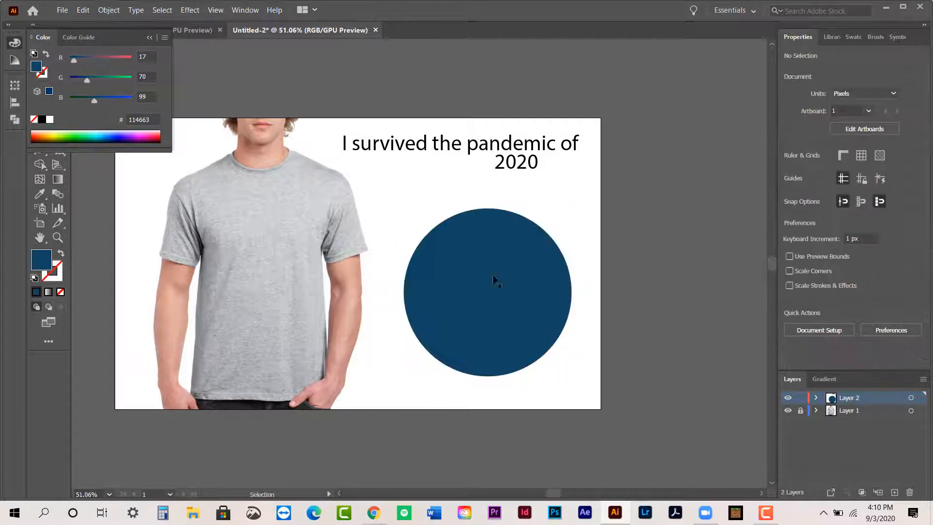
- Inspect the circle's fill colour code in the Color Picker, cancel without changes, and collapse the Color panel
click(514, 285)
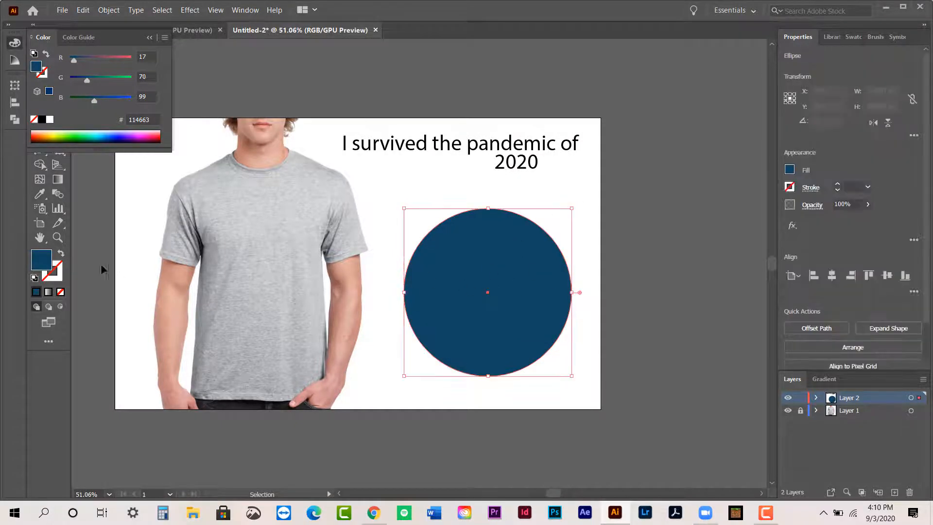
double_click(41, 260)
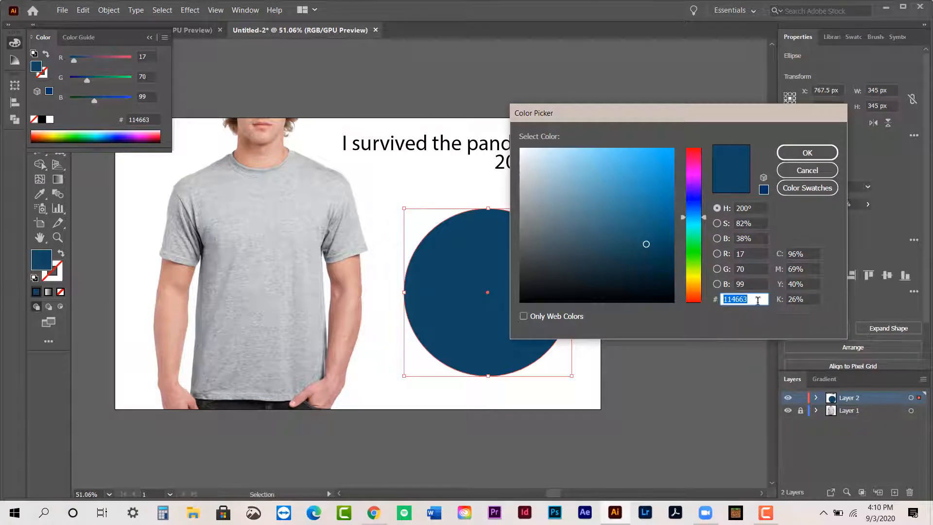
click(807, 170)
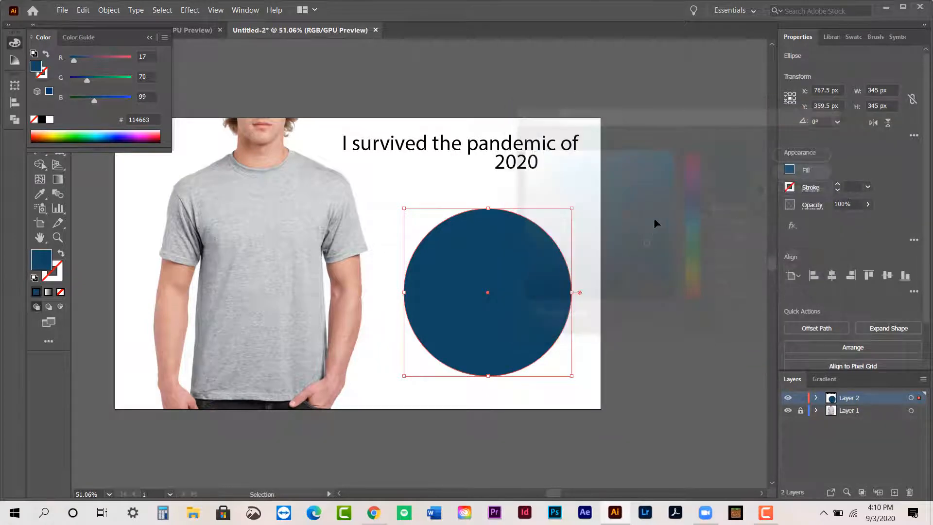
click(651, 226)
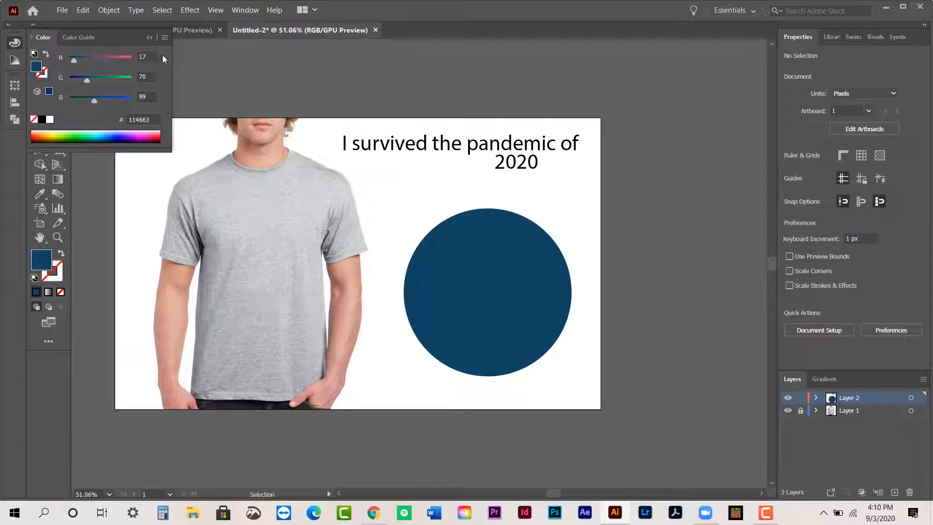
click(150, 37)
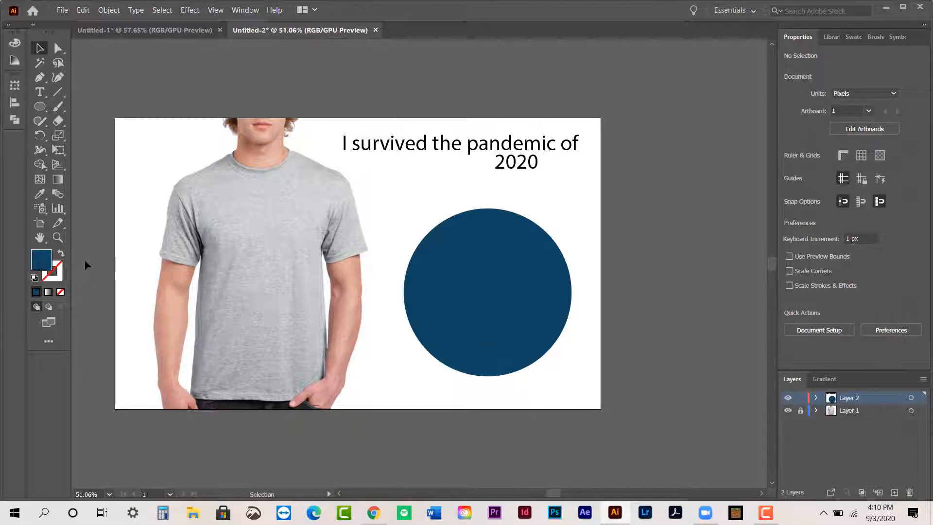
- Try light blue #20A5E0 as the stroke colour with no object selected, and check it by selecting and deselecting the circle
click(60, 279)
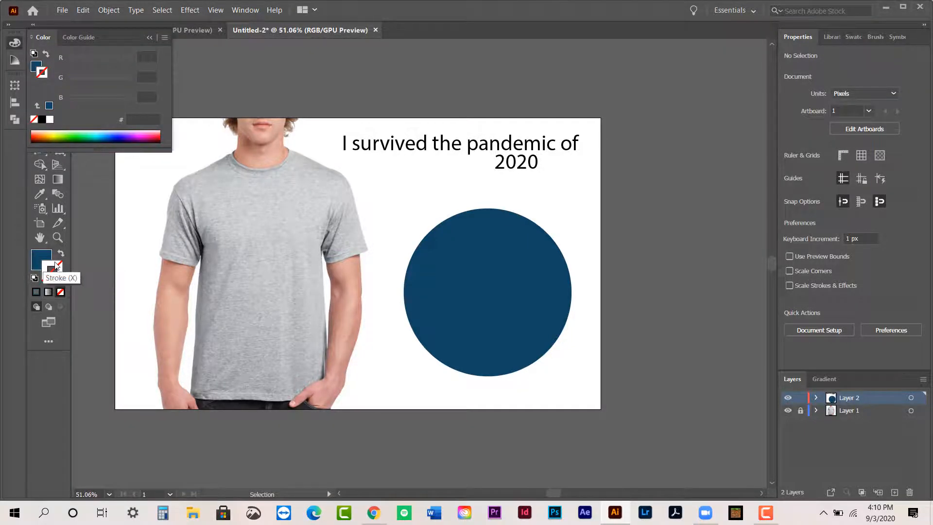
double_click(55, 270)
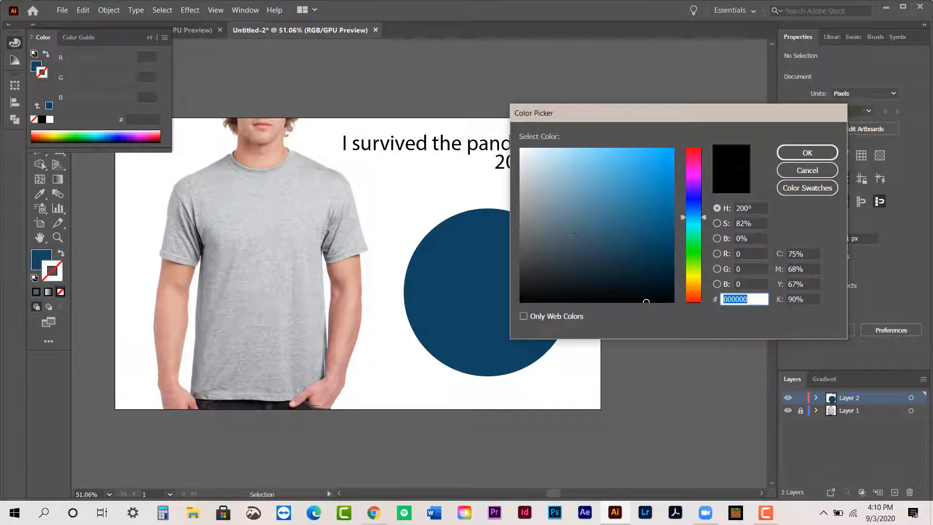
drag(627, 181, 654, 164)
click(807, 153)
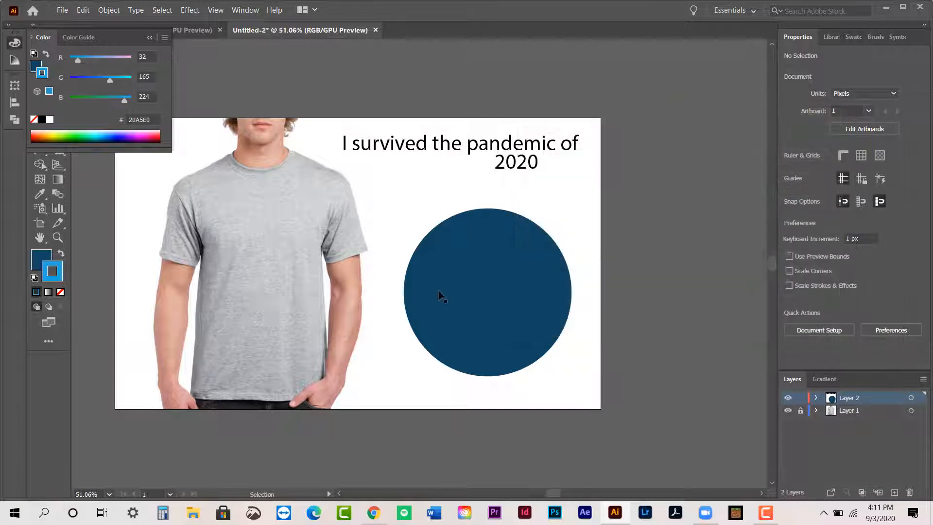
click(488, 275)
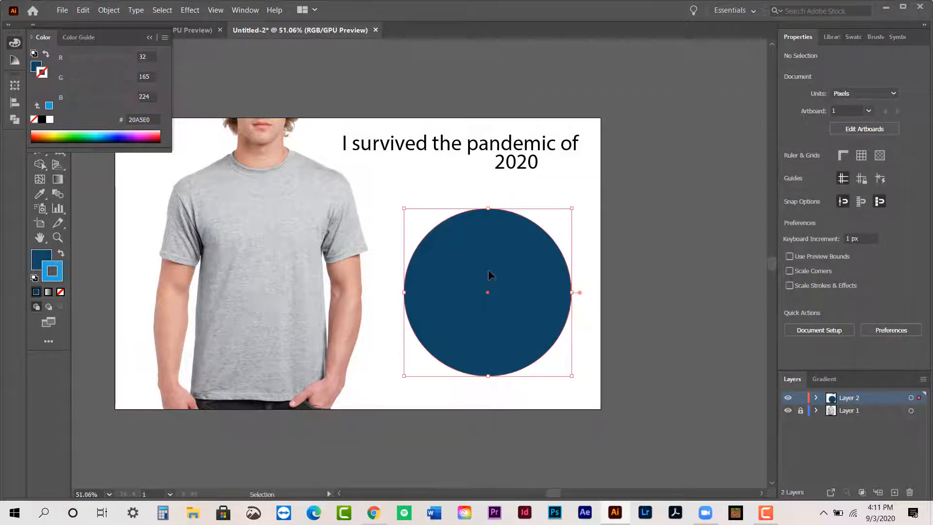
click(631, 264)
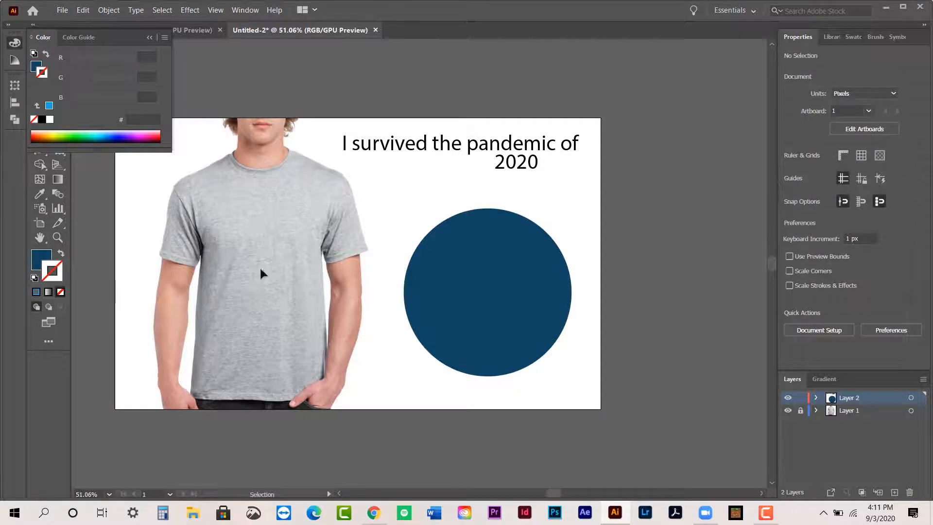
- Try the light blue #20A5E0 stroke on the circle, deselect it and examine its outline up close
click(446, 308)
click(36, 292)
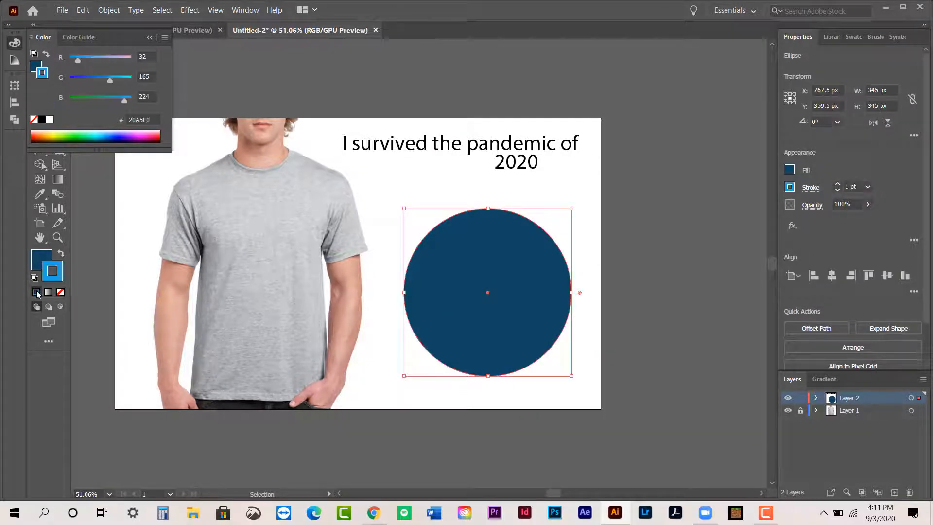
click(632, 285)
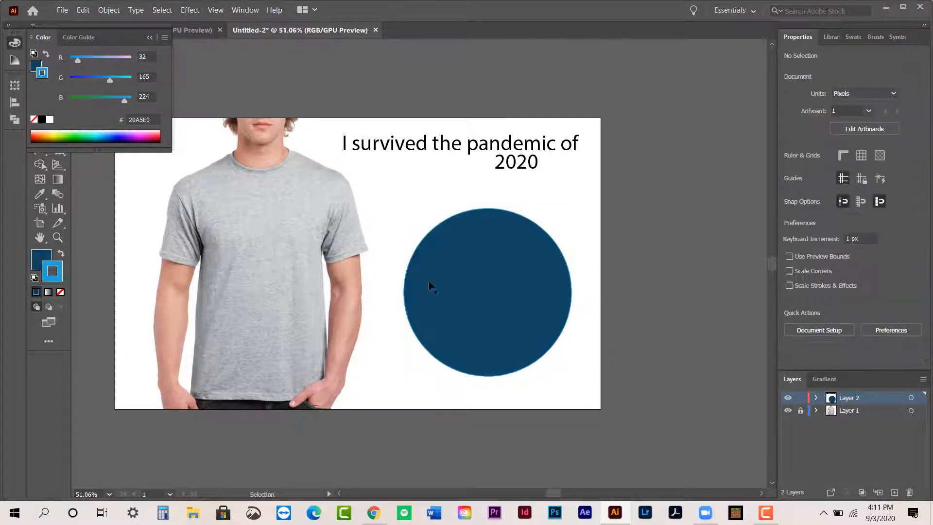
click(57, 237)
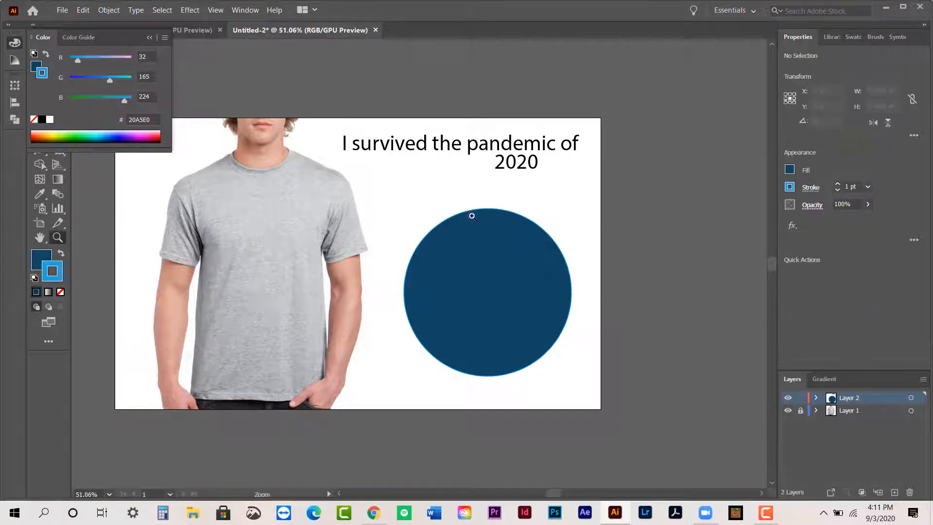
drag(387, 229, 315, 235)
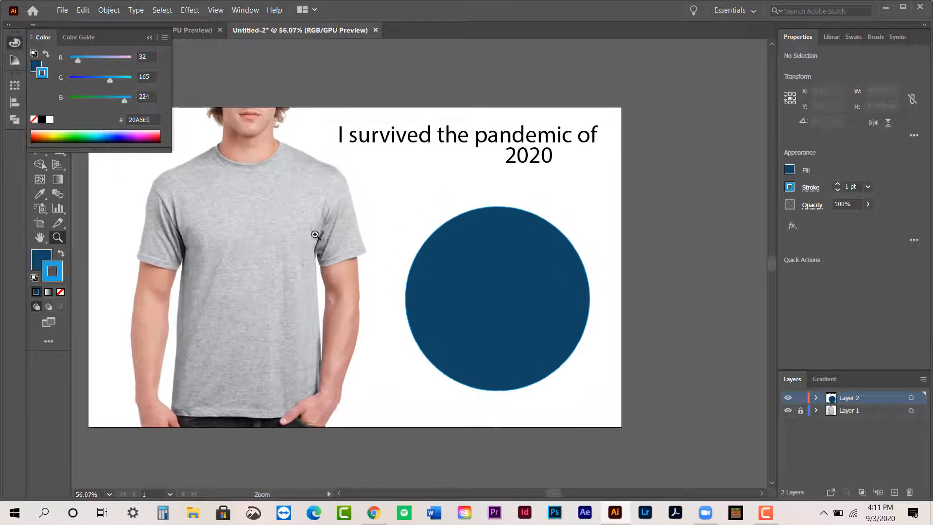
- Undo the circle's light blue stroke, make the fill the active colour attribute, and deselect the circle
key(ctrl+z)
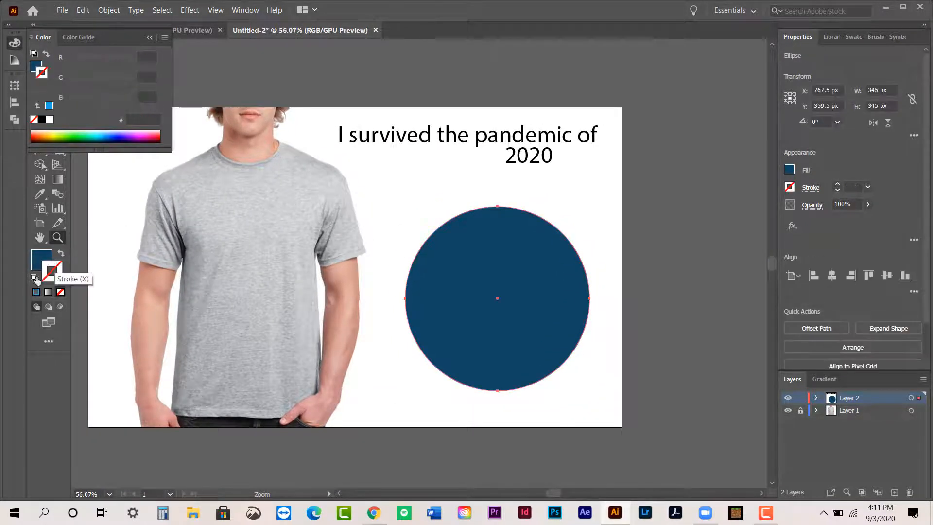
click(38, 262)
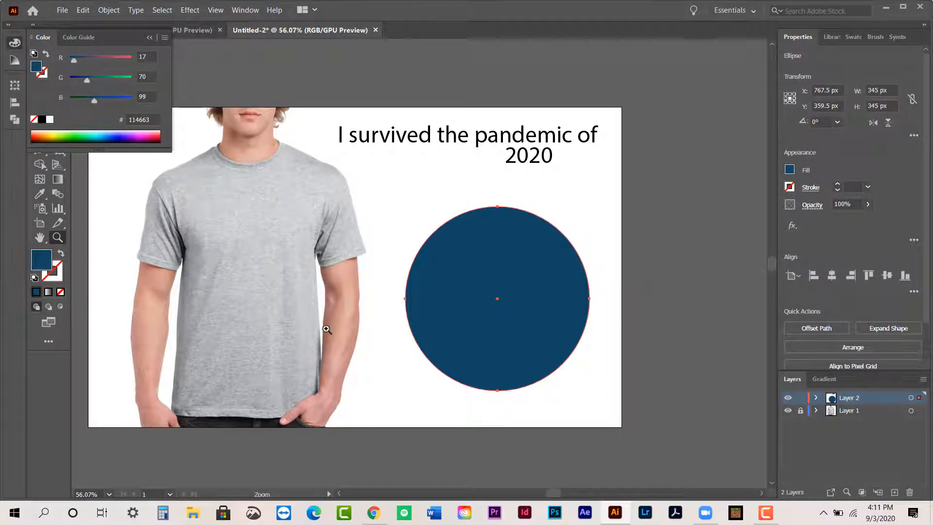
key(v)
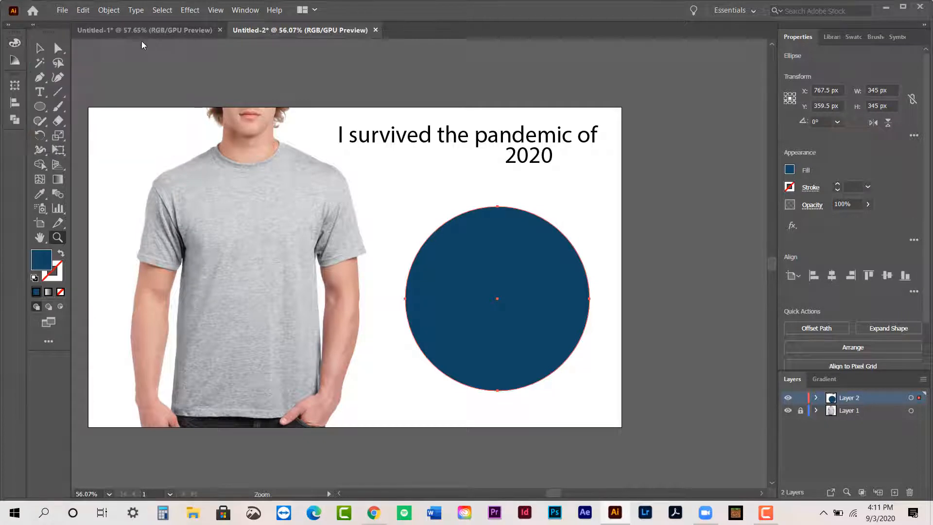
click(611, 204)
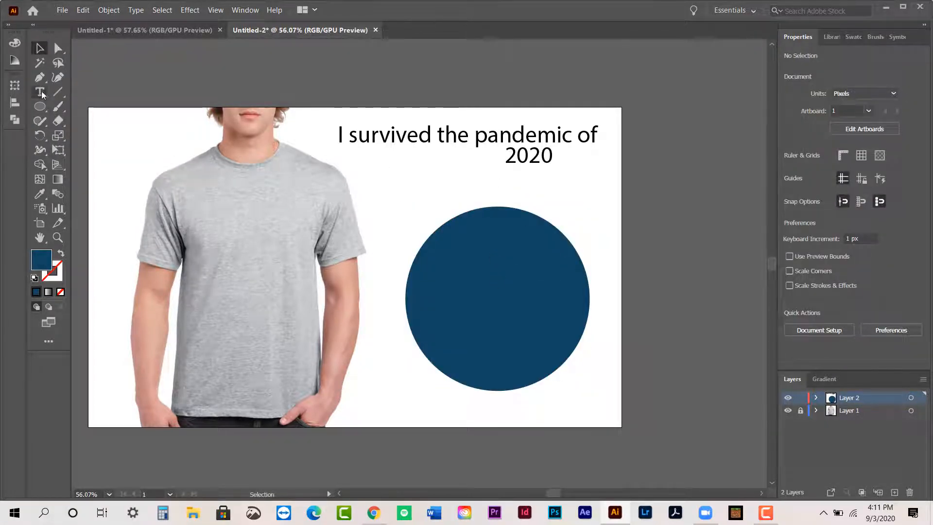
- Select the dark blue circle, copy it and paste the duplicate in place on top of the original
click(40, 106)
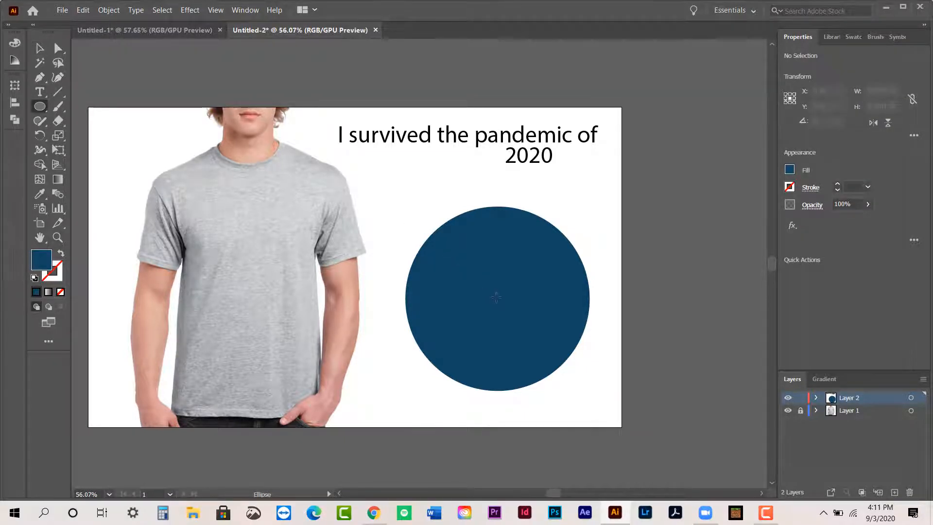
click(40, 47)
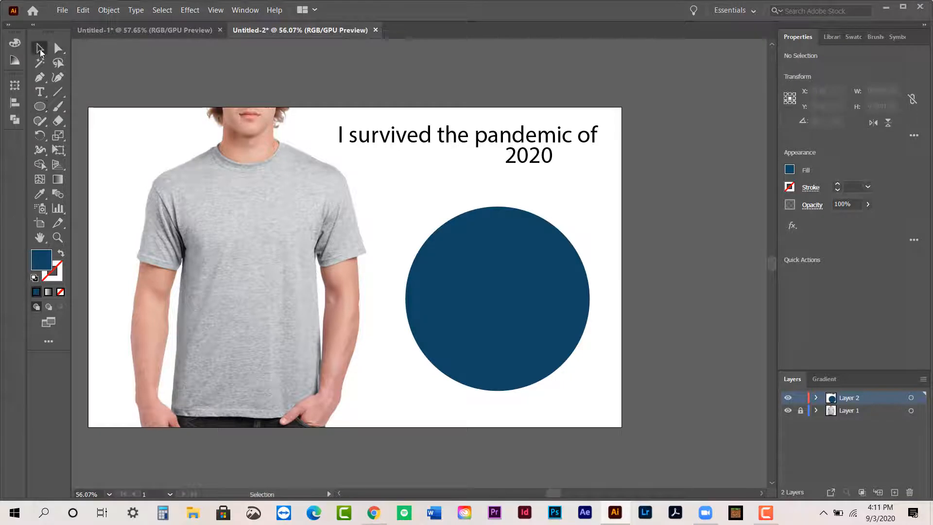
click(533, 314)
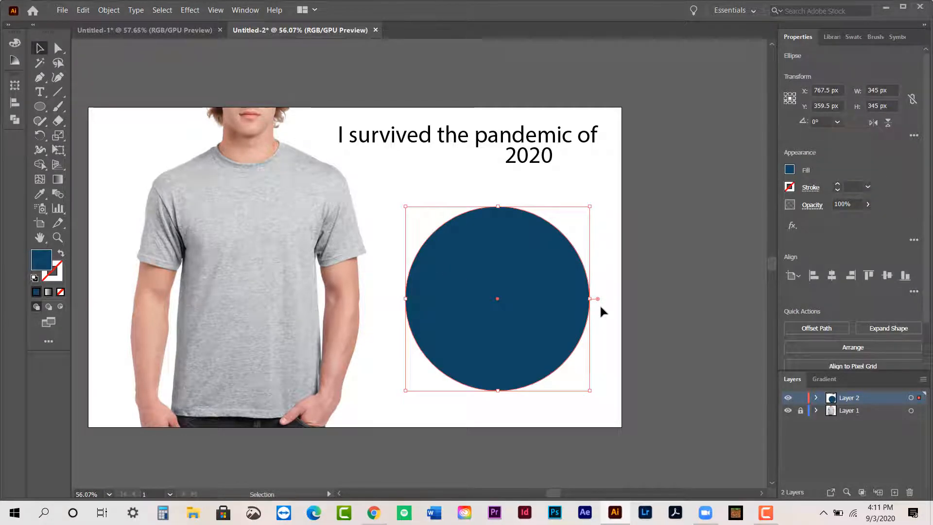
key(a)
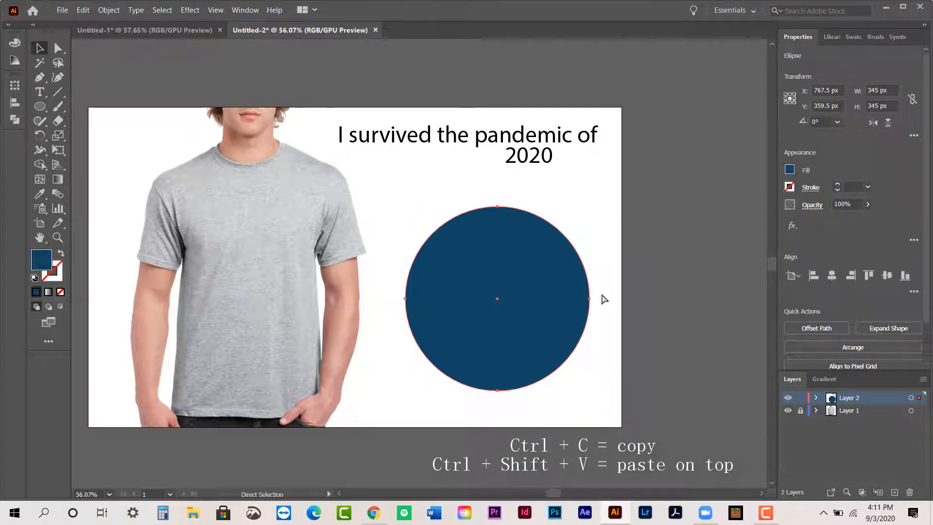
key(v)
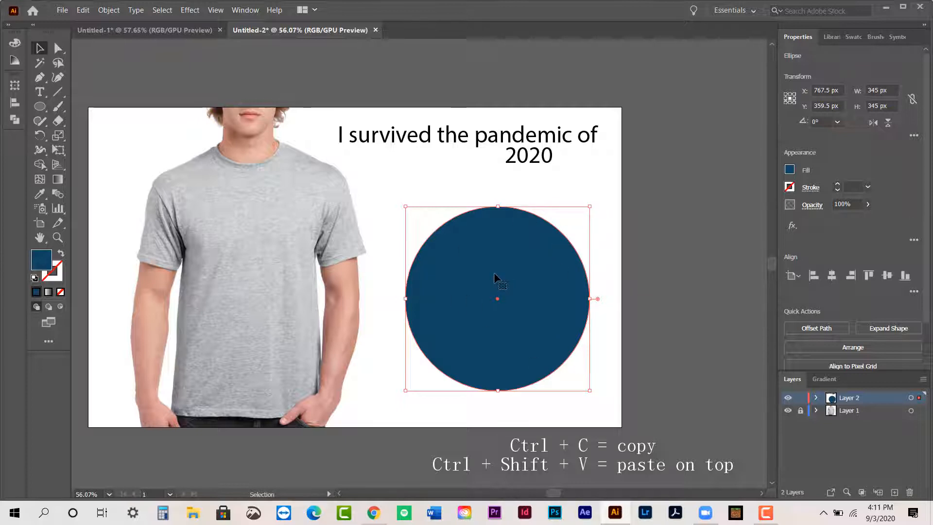
key(ctrl+c)
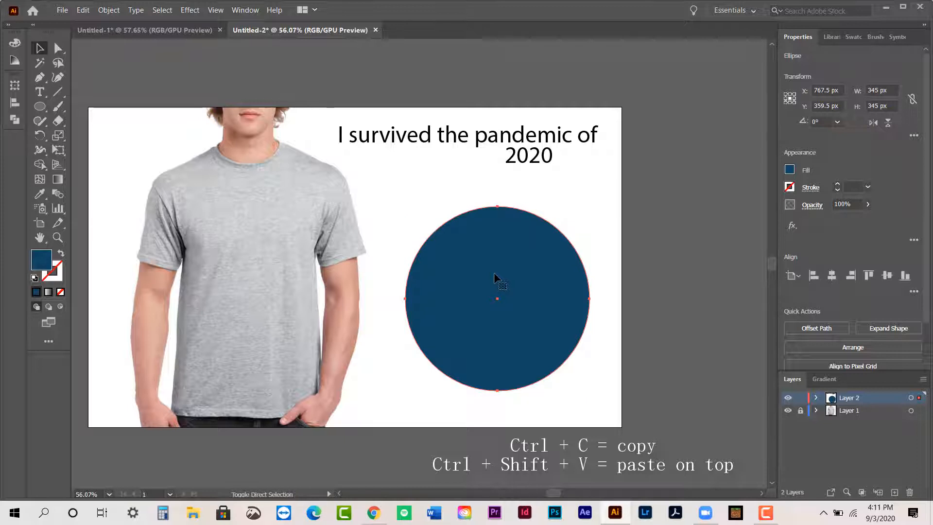
key(ctrl+shift+v)
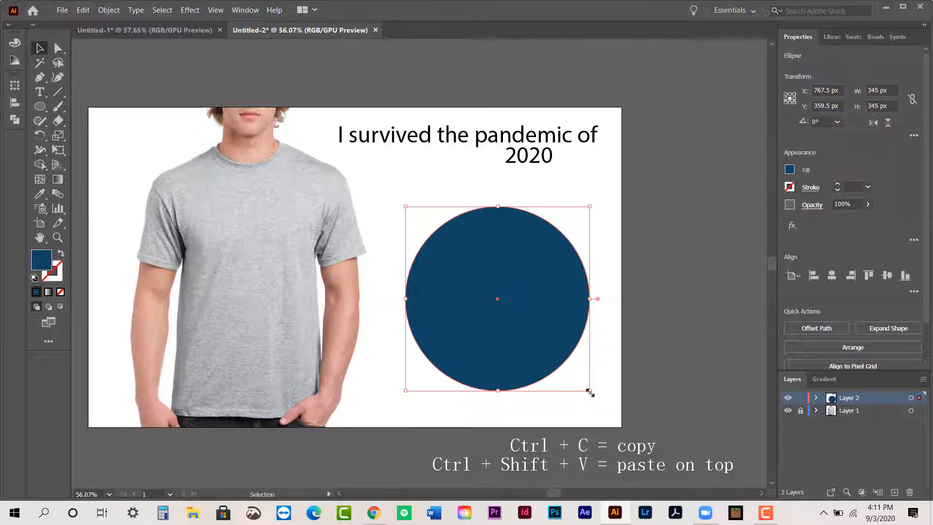
- Shrink the duplicate circle proportionally about its centre to about 295 px in diameter, and open its fill in the Color Picker
mouse_move(591, 391)
mouse_down()
mouse_move(551, 368)
mouse_move(608, 395)
mouse_move(581, 378)
mouse_up()
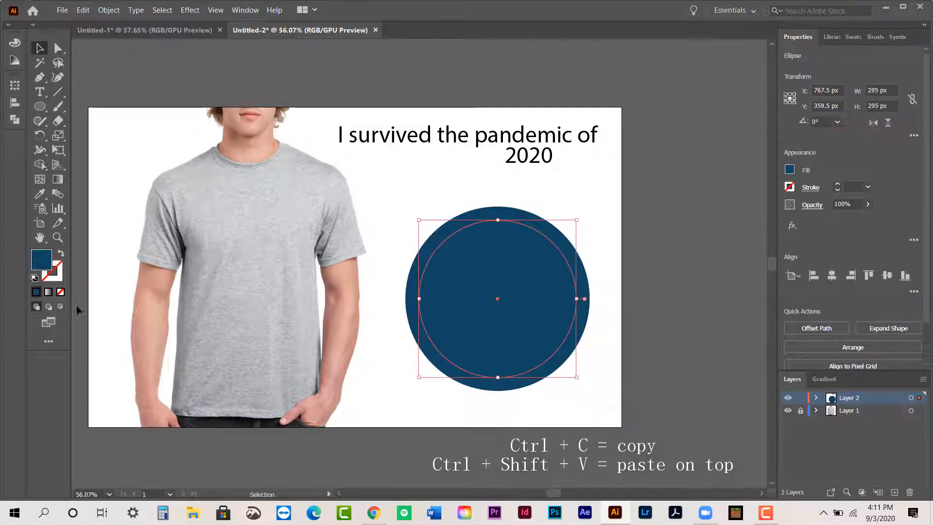
double_click(41, 265)
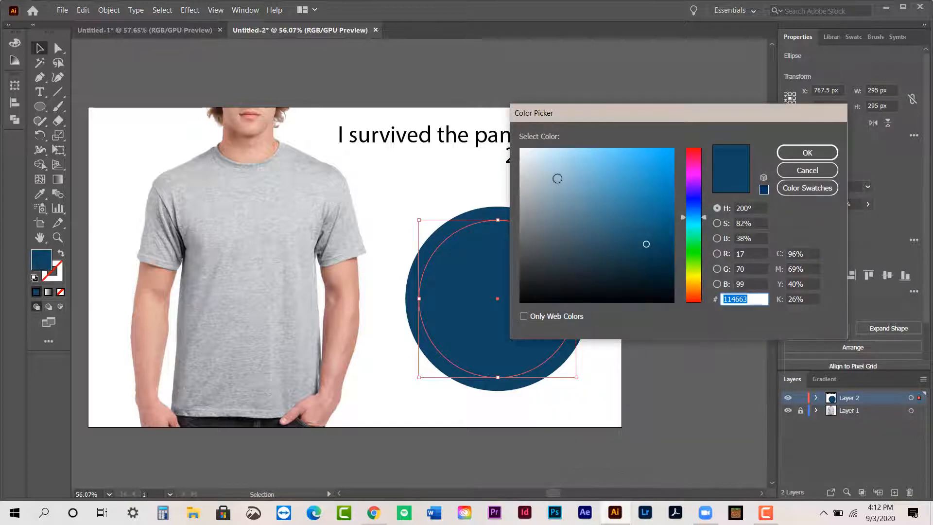
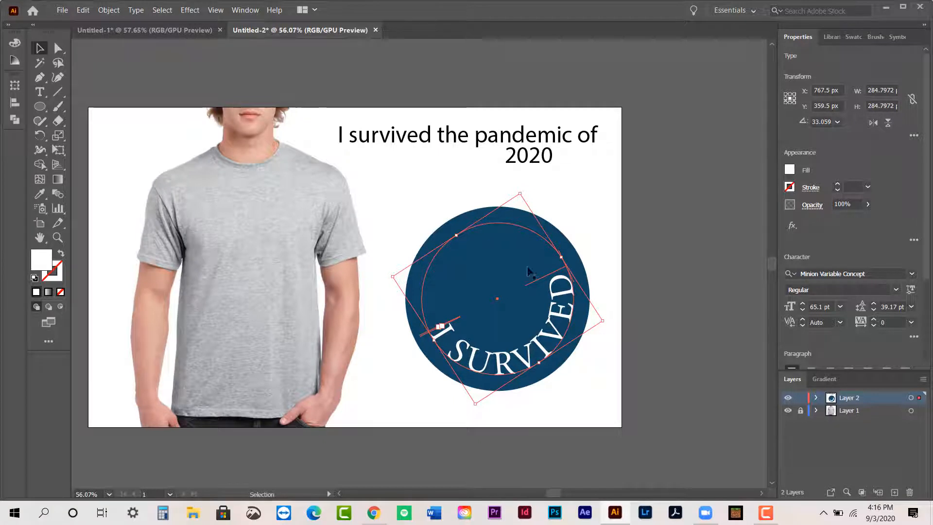
- Undo the latest enlargement and rotation changes made to the circular "I SURVIVED" text
drag(516, 188, 549, 200)
key(ctrl+z)
key(ctrl+z)
key(ctrl+z)
key(ctrl+z)
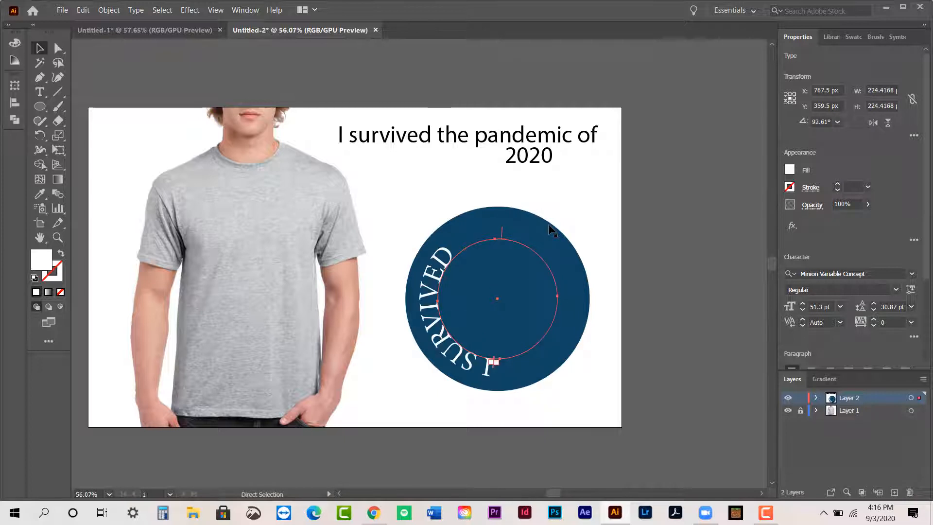
- Rotate the circular "I SURVIVED" text to about 29° so it arcs along the circle's upper-left edge, and deselect it
drag(431, 238, 514, 246)
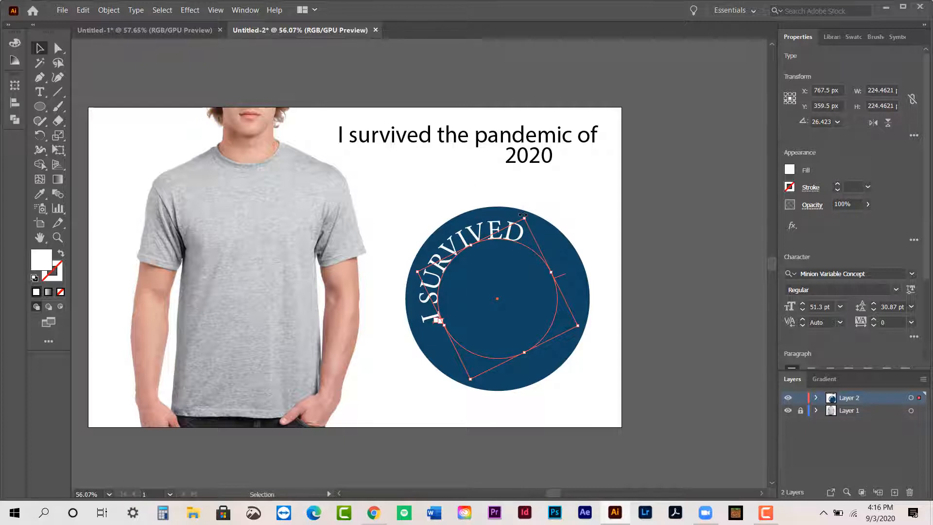
drag(522, 215, 519, 216)
click(413, 199)
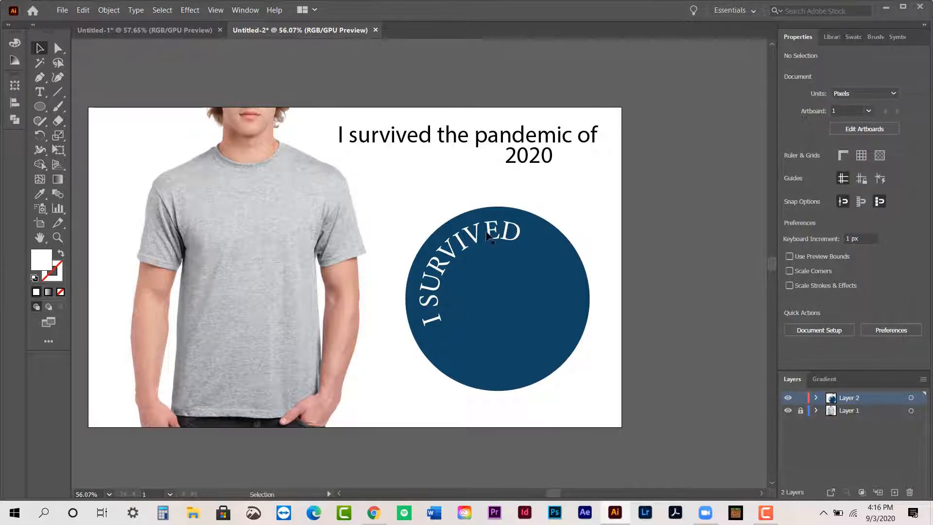
- Shorten the black phrase "I survived the pandemic of" to "I survived" and deselect it
click(521, 160)
click(455, 178)
click(518, 165)
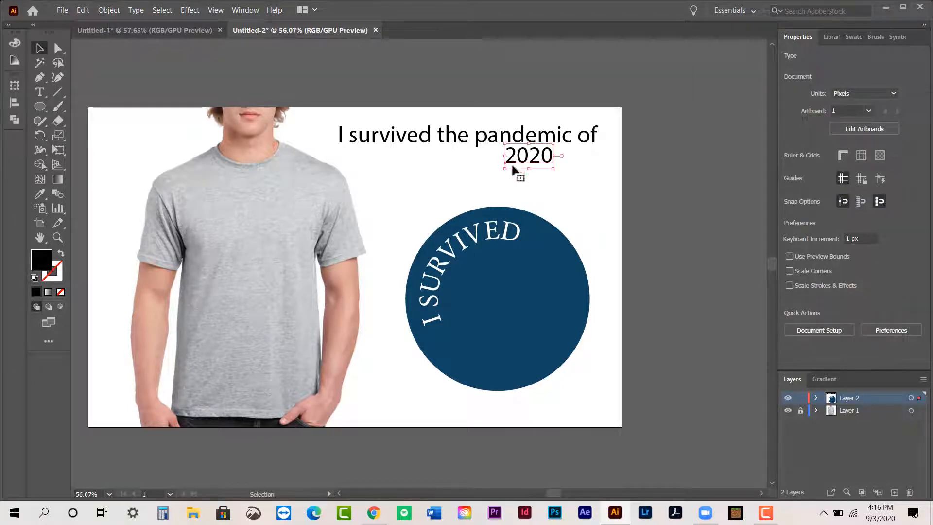
click(454, 180)
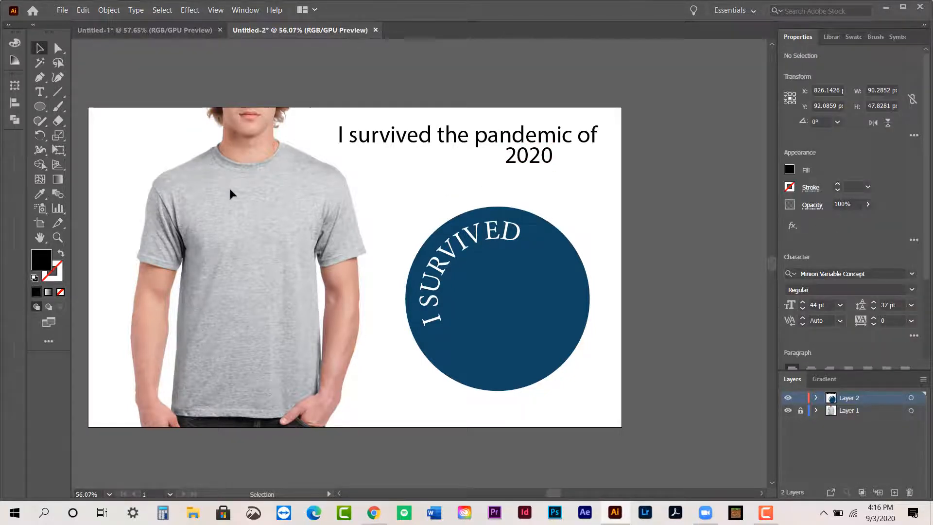
double_click(568, 142)
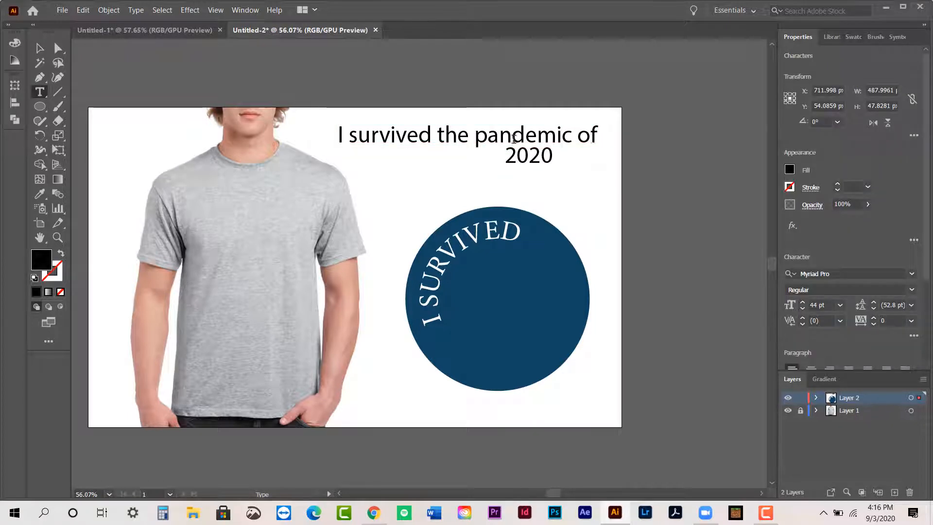
drag(598, 139, 436, 143)
key(BackSpace)
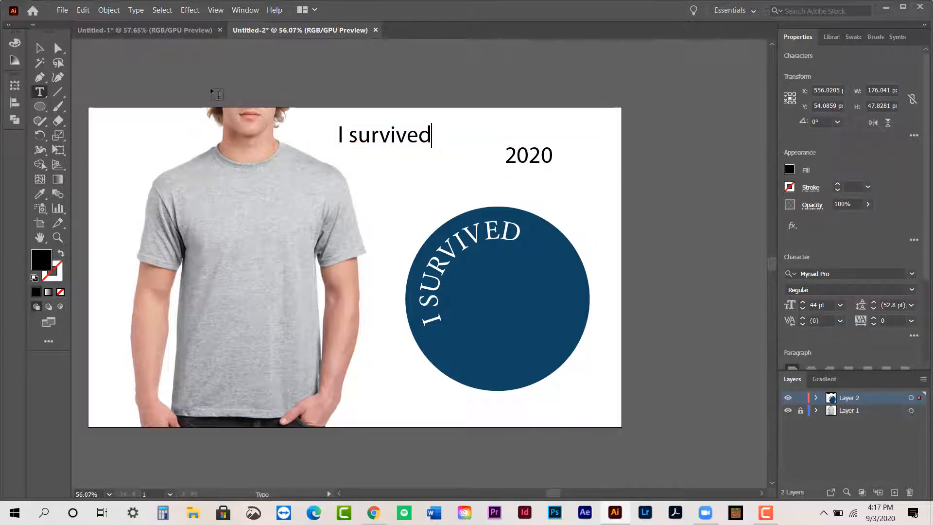
key(Escape)
click(426, 188)
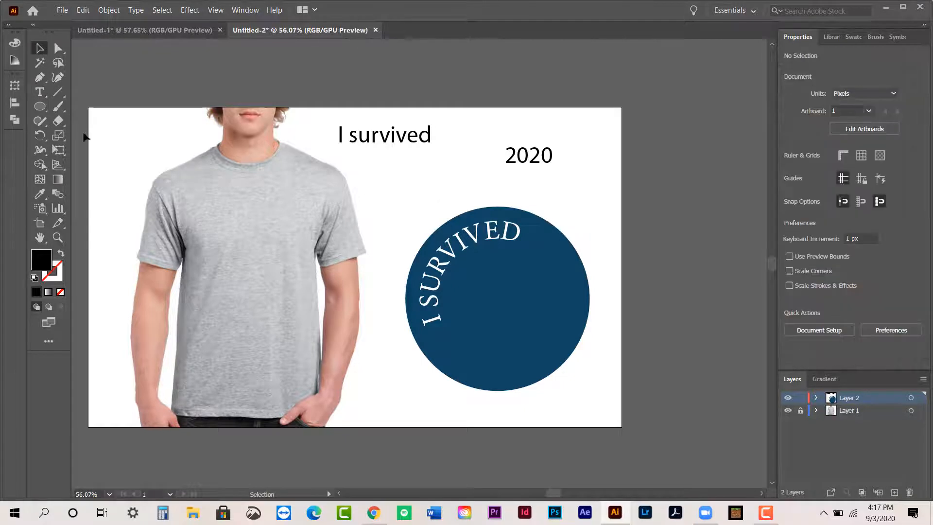
- Add a separate "2020" point text, scale it proportionally to about 190 pt, and place it over the circle's lower-right part
click(39, 92)
click(394, 192)
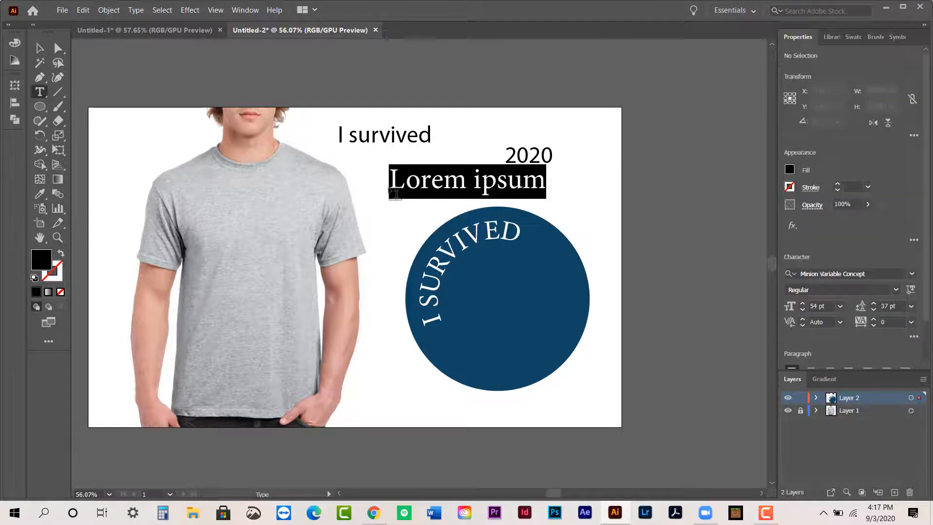
text(2020)
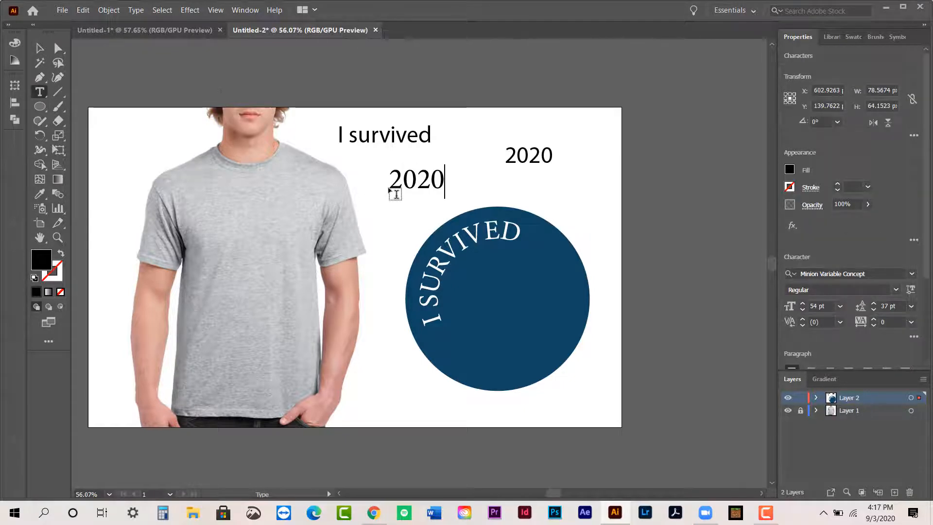
key(Escape)
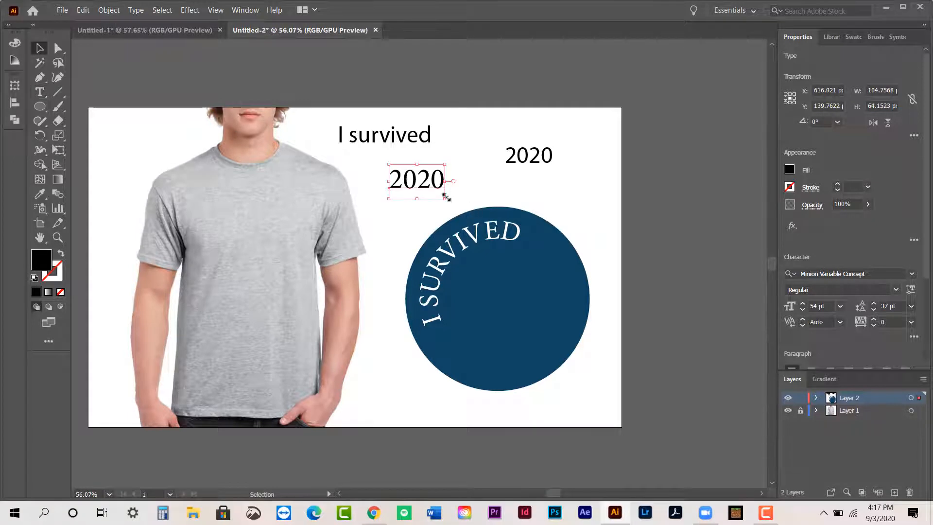
drag(446, 196, 585, 285)
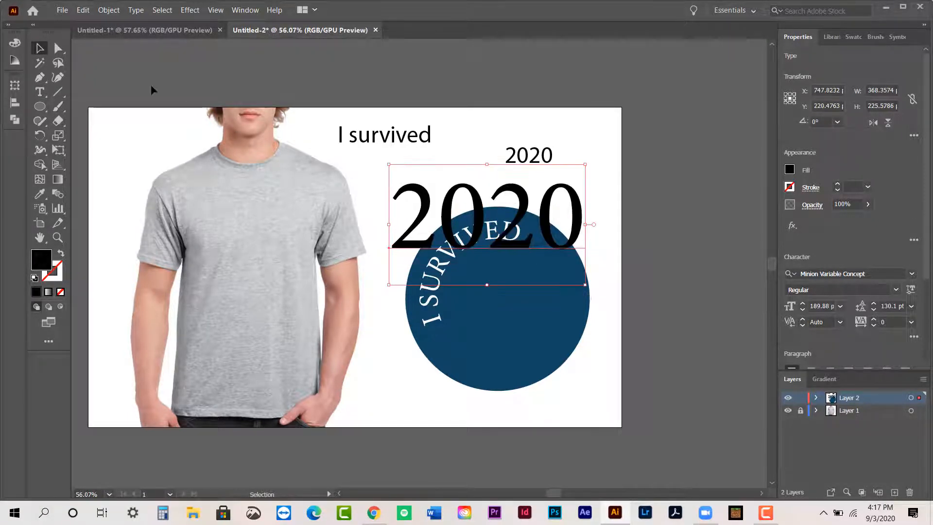
drag(558, 233, 617, 311)
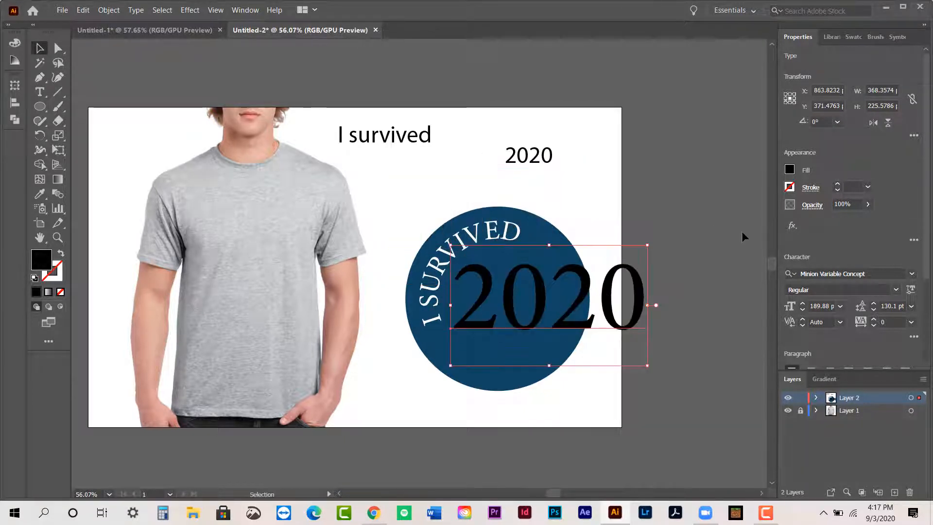
- Select the dark blue circle together with its curved text and move both up and to the left on the artboard
click(419, 220)
click(534, 223)
shift+click(533, 224)
shift+click(550, 226)
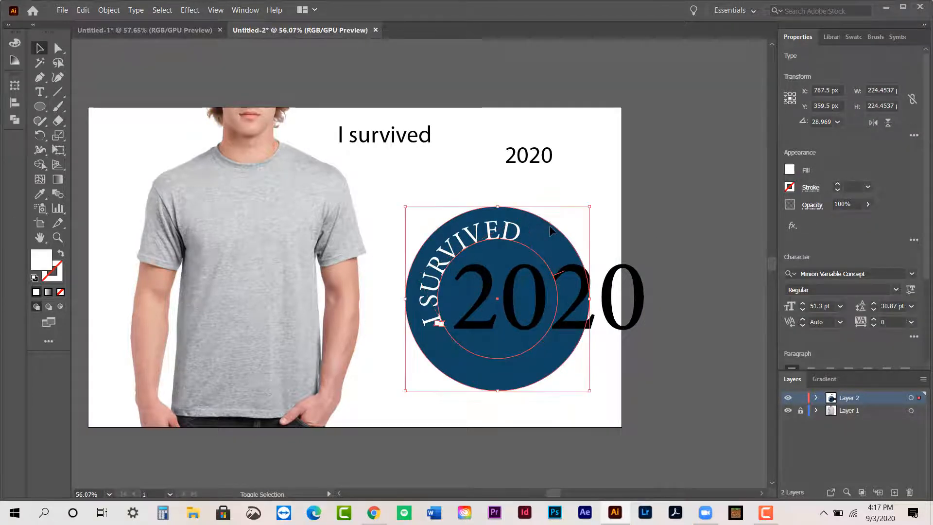
drag(509, 228, 483, 197)
- Move the small black "I survived" and "2020" texts off the artboard, side by side just above its upper edge
double_click(535, 158)
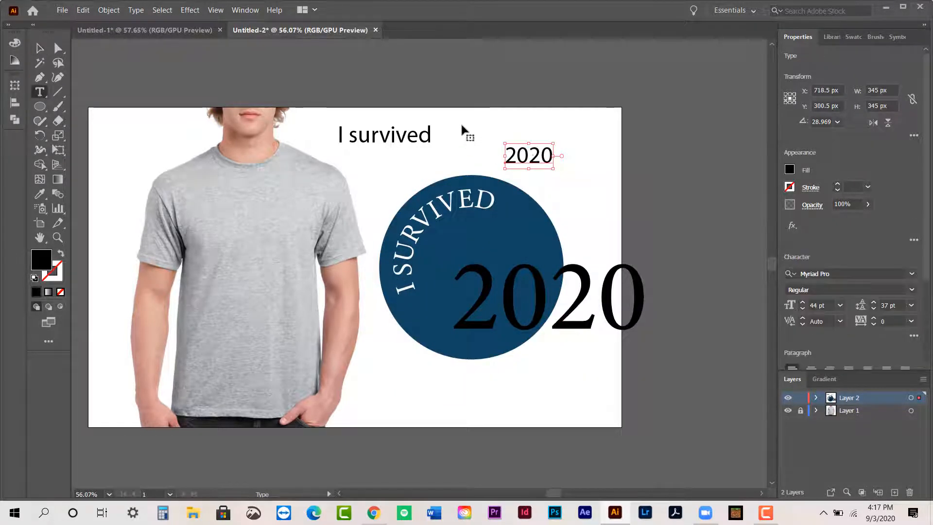
click(427, 144)
click(40, 48)
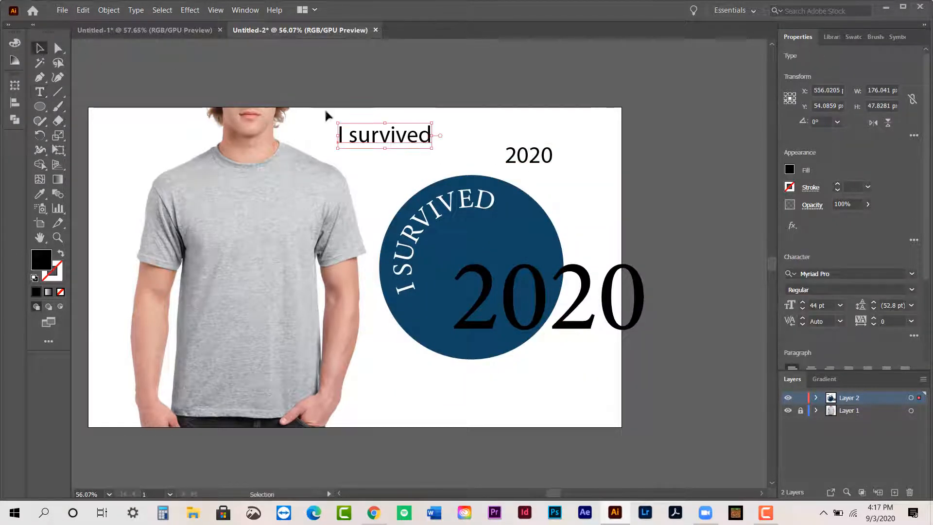
drag(396, 139, 374, 94)
drag(521, 148, 437, 85)
click(541, 152)
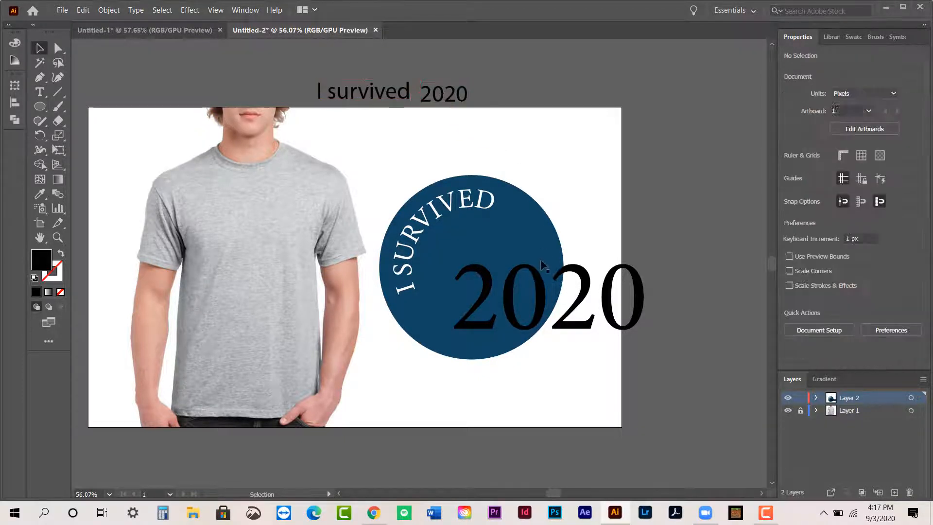
- Group the dark blue circle with its curved "I SURVIVED" text and move the group up, nearer the artboard's upper edge
click(526, 219)
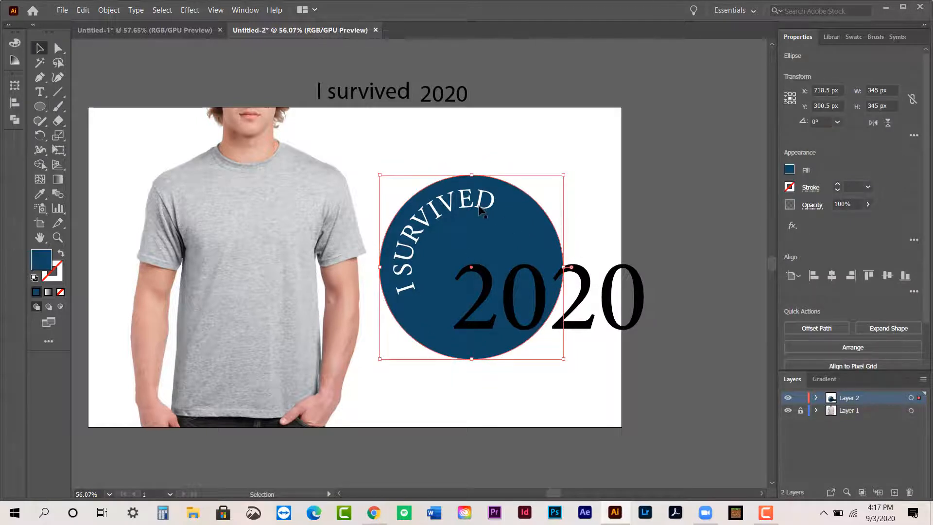
shift+click(480, 209)
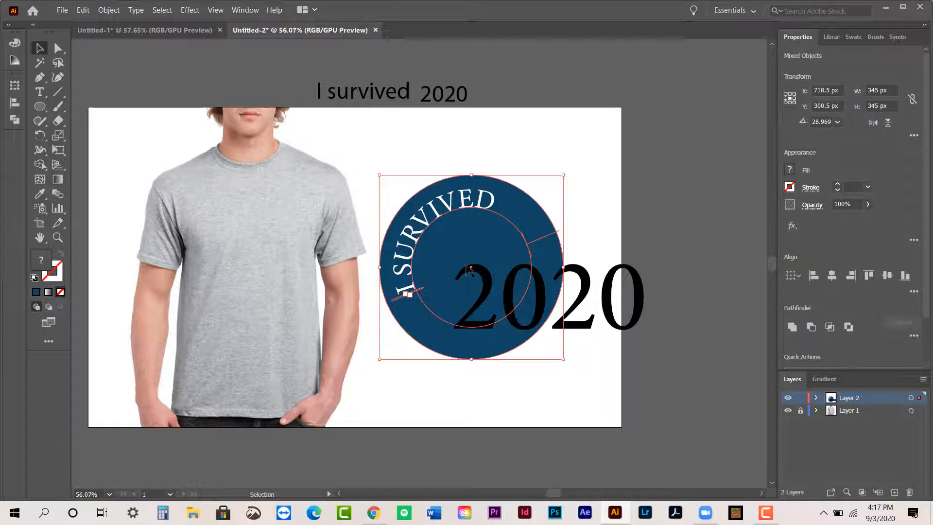
key(ctrl+g)
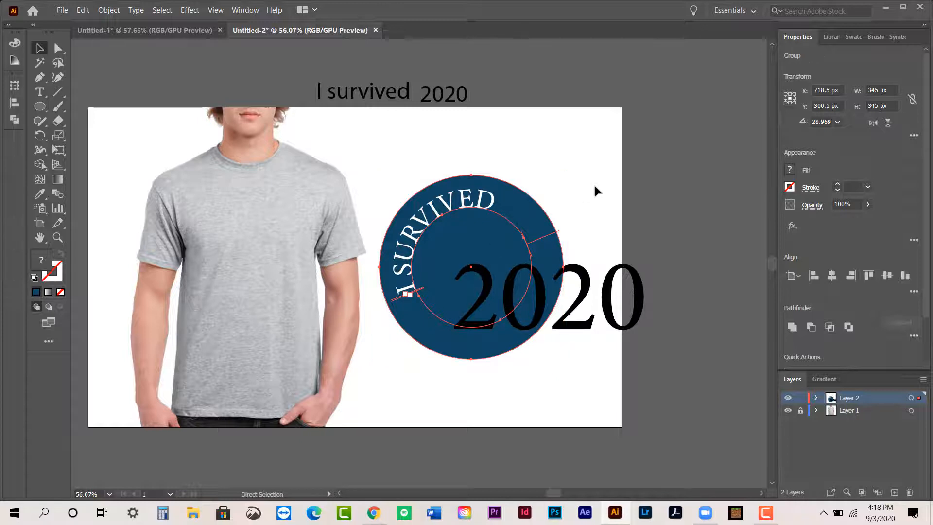
drag(531, 214, 525, 174)
click(609, 194)
click(512, 170)
click(591, 219)
click(534, 198)
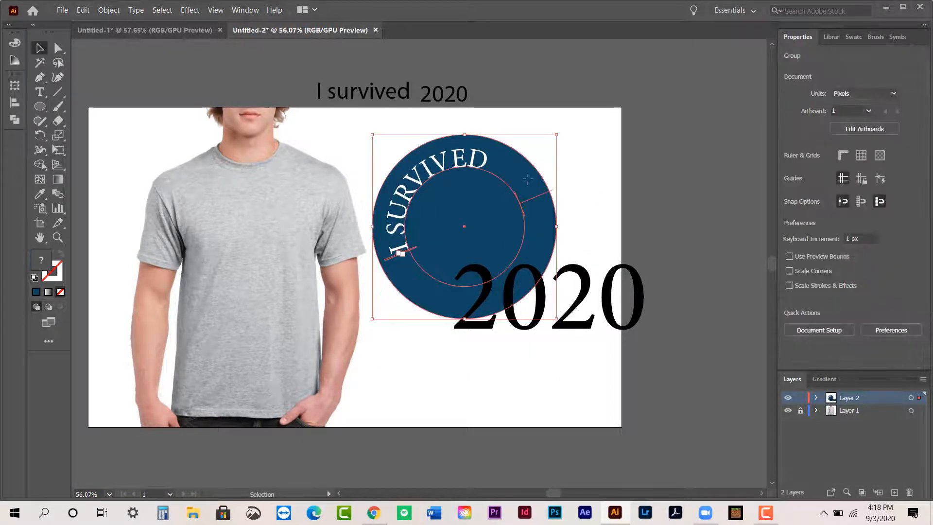
- Shrink the circle badge group proportionally and place the large "2020" text directly beneath it
drag(563, 325, 517, 288)
drag(454, 214, 462, 207)
click(549, 212)
drag(581, 275, 525, 304)
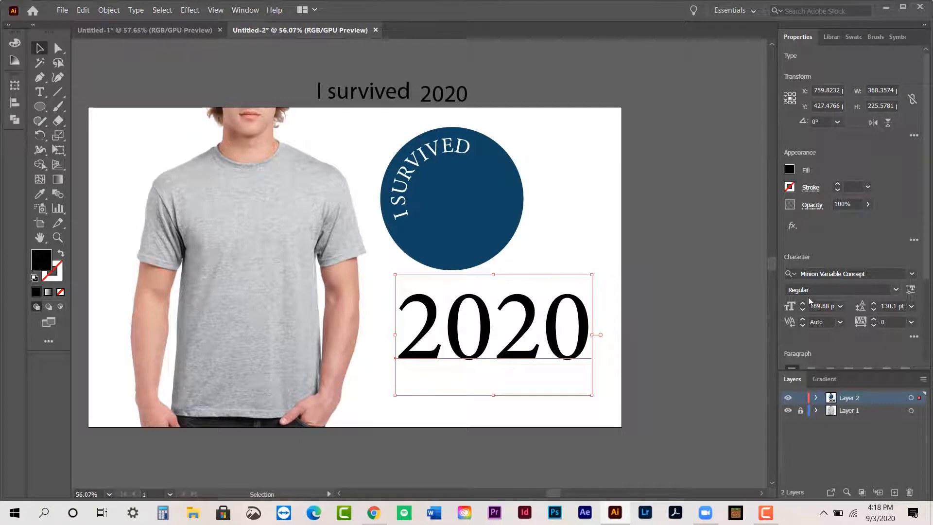
- Tighten the tracking of the large "2020" text to -4
click(874, 325)
click(874, 326)
click(874, 326)
click(873, 325)
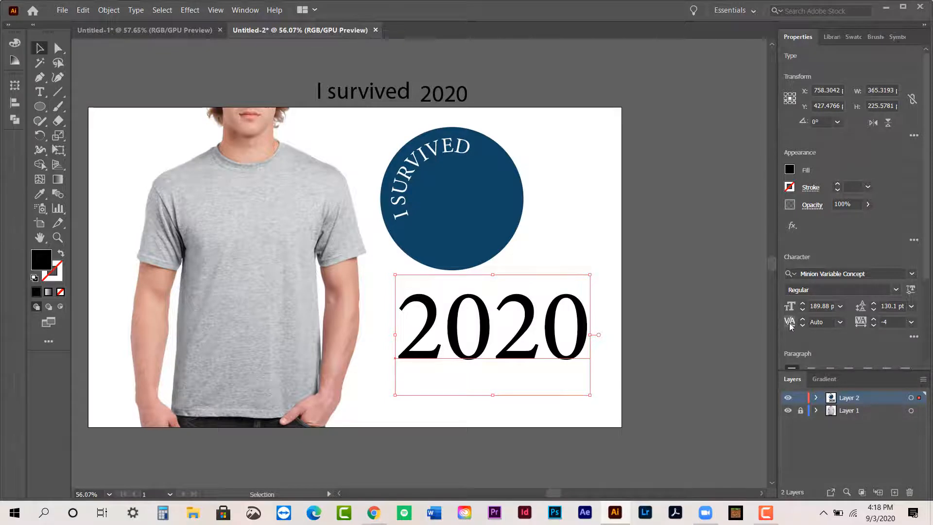
- Try a kerning of -56 between the last 2 and 0 of the large "2020", then reset it to 0
double_click(543, 328)
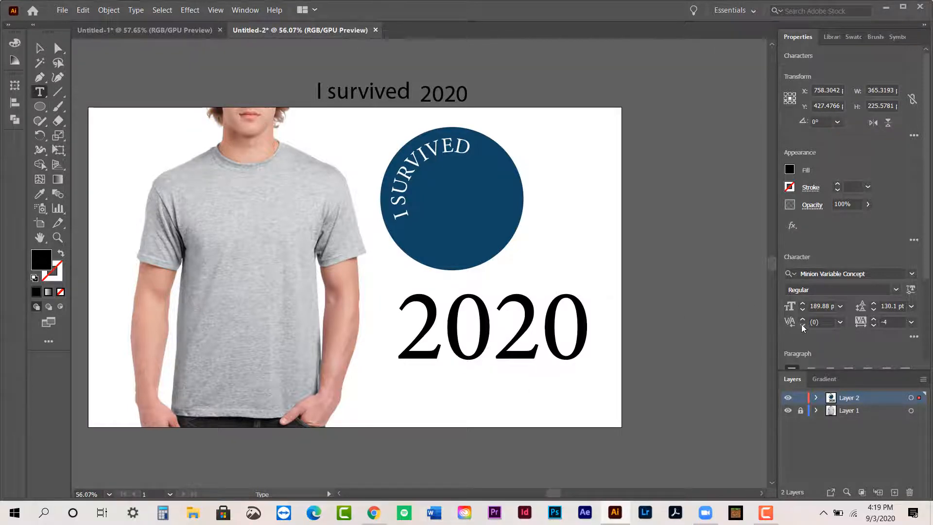
drag(803, 325, 803, 325)
click(840, 322)
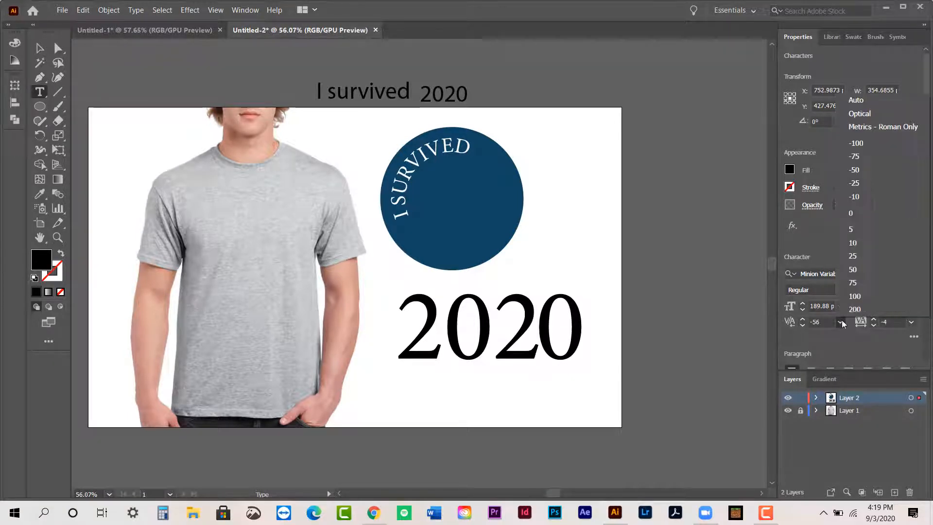
click(854, 219)
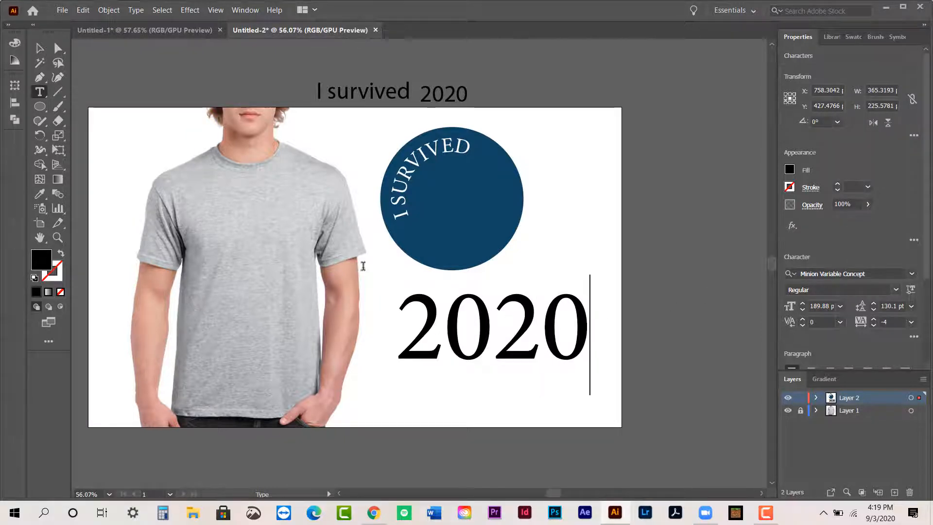
key(Escape)
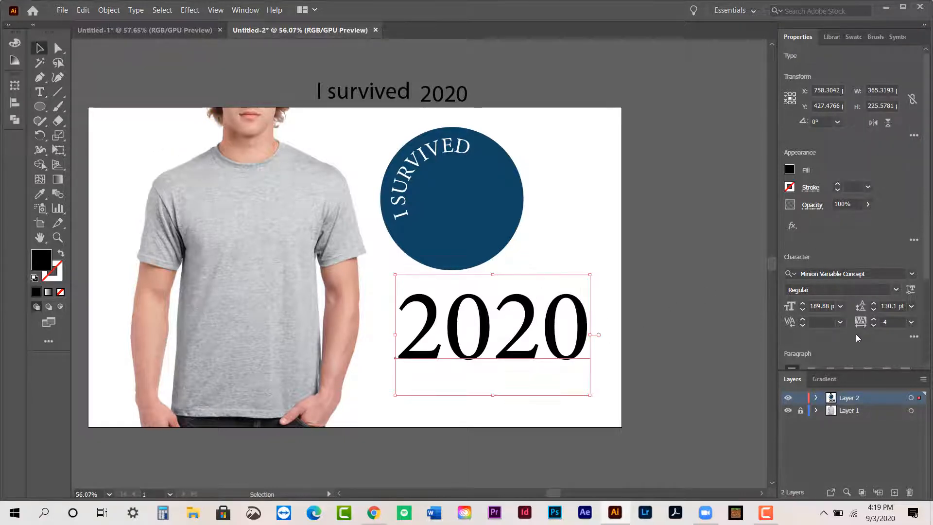
- Tighten the tracking of the whole large "2020" text to -64
click(874, 325)
click(874, 324)
click(874, 325)
click(874, 325)
click(874, 325)
click(874, 325)
click(874, 325)
click(873, 325)
click(874, 324)
click(874, 324)
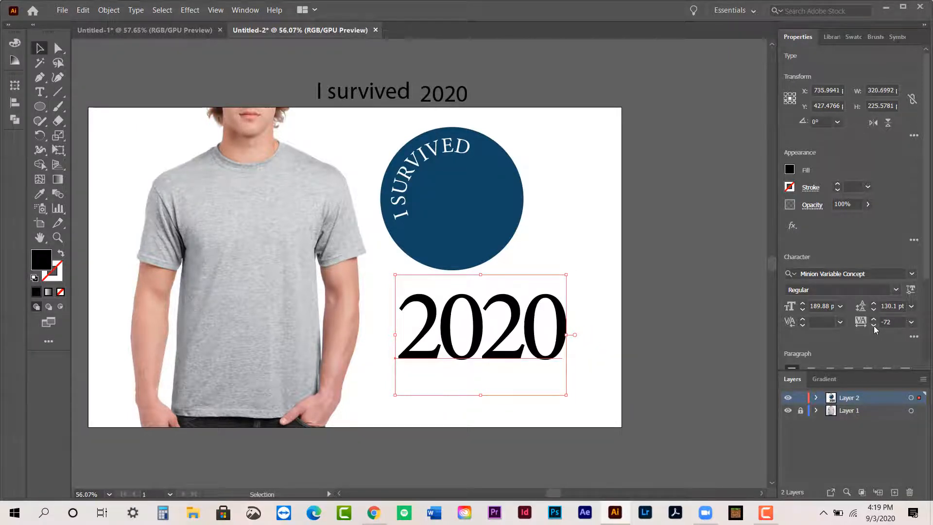
click(874, 325)
click(874, 319)
click(874, 319)
click(874, 320)
click(874, 319)
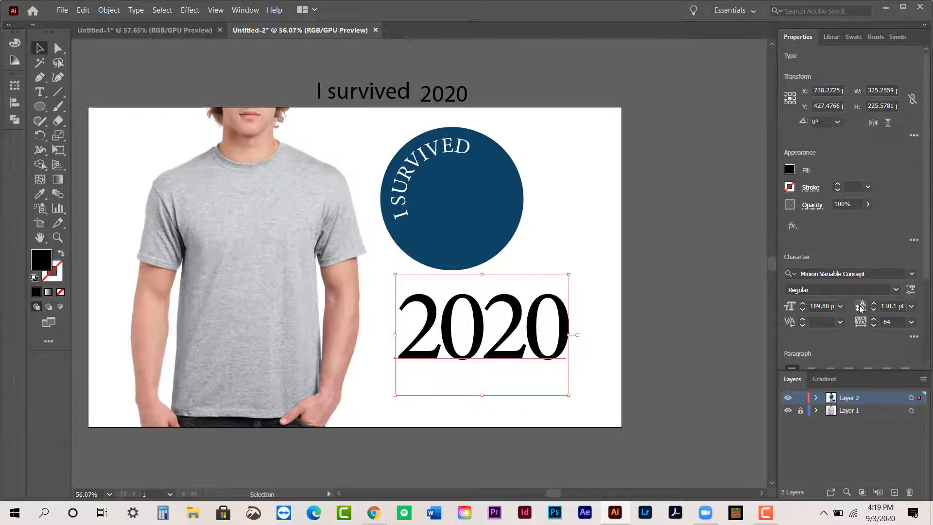
- Add a second line reading "i'm great" below "2020" in the same text object and finish editing the text
double_click(550, 321)
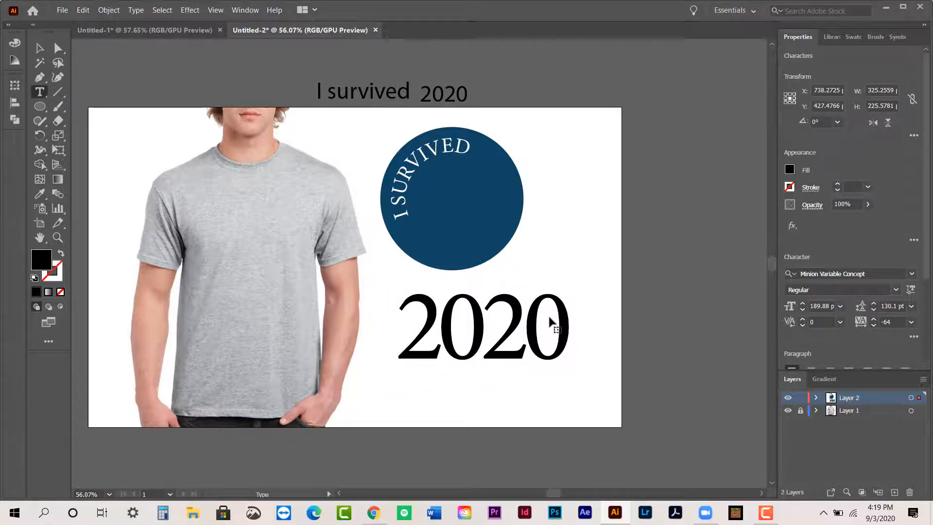
key(Return)
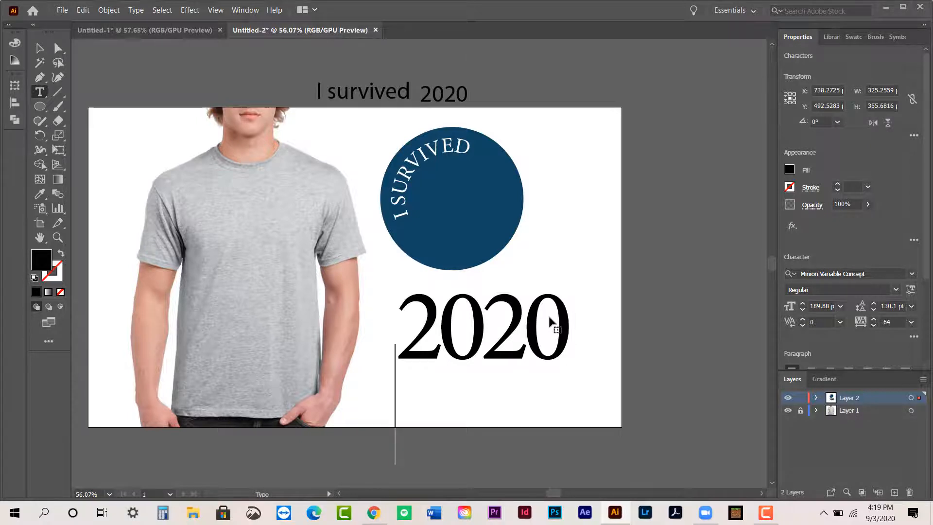
text(iAM OSU)
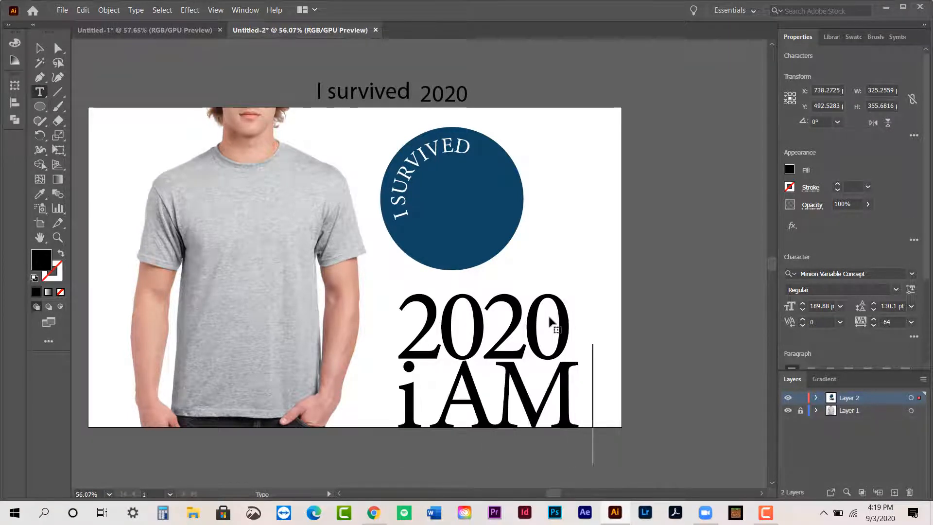
key(BackSpace)
key(BackSpace)
key(BackSpace)
key(BackSpace)
key(BackSpace)
key(BackSpace)
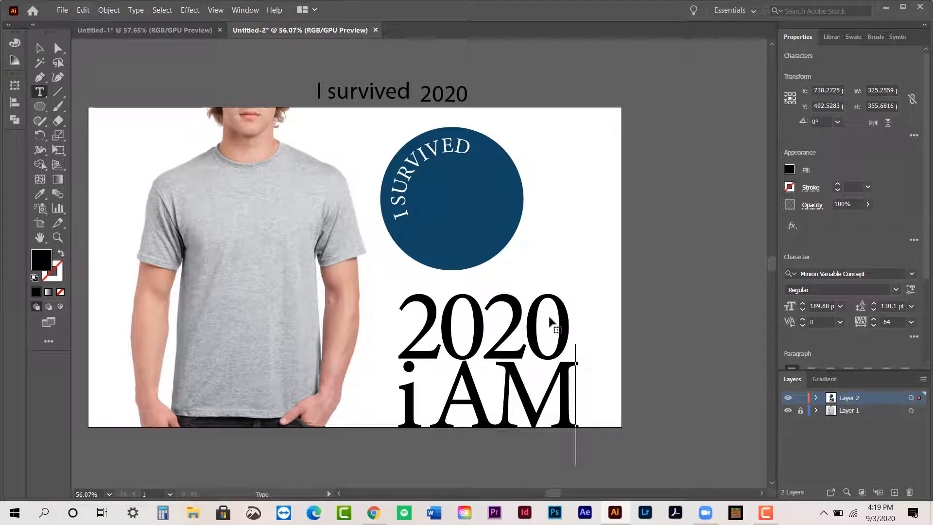
text('m)
text( g)
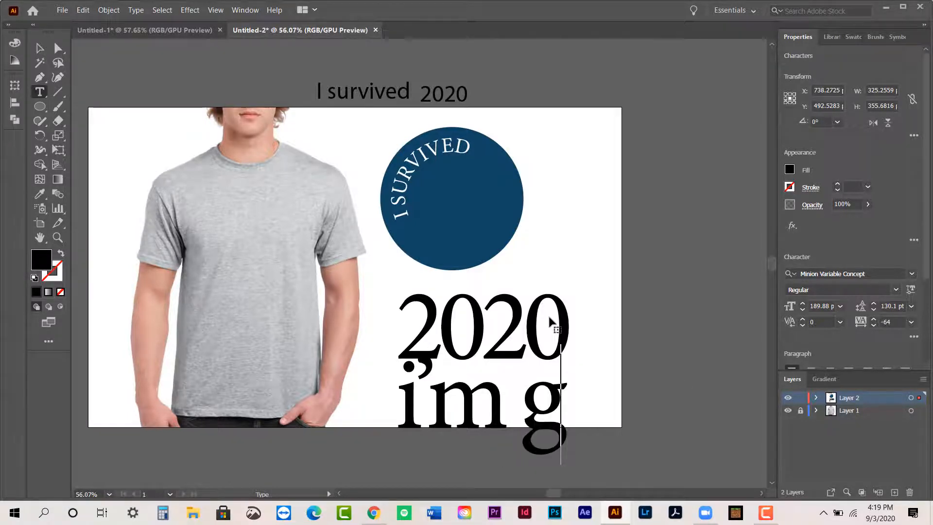
text(reat)
click(41, 47)
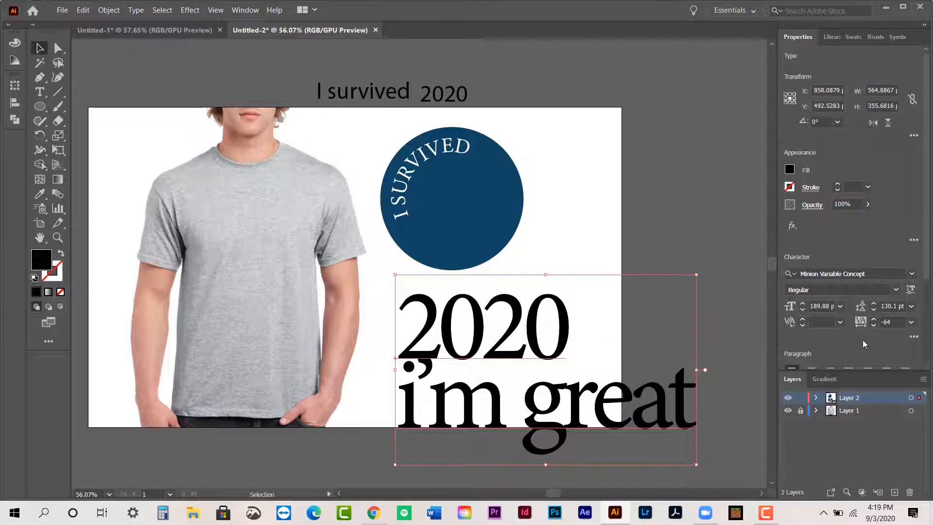
- Set the leading of the two-line text to 144 pt and delete its second line "i'm great"
drag(873, 311, 875, 309)
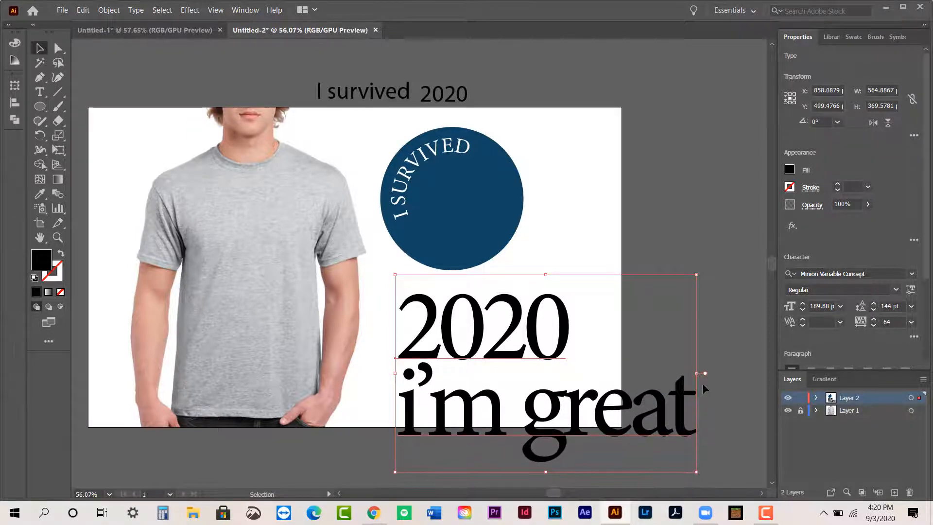
double_click(664, 412)
key(BackSpace)
key(BackSpace)
key(BackSpace)
key(BackSpace)
key(BackSpace)
key(BackSpace)
key(BackSpace)
key(BackSpace)
key(BackSpace)
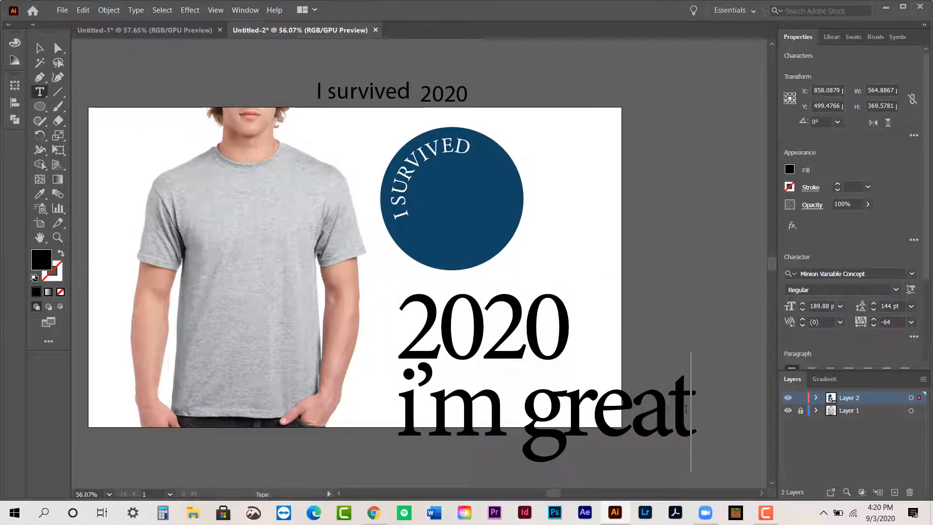
key(BackSpace)
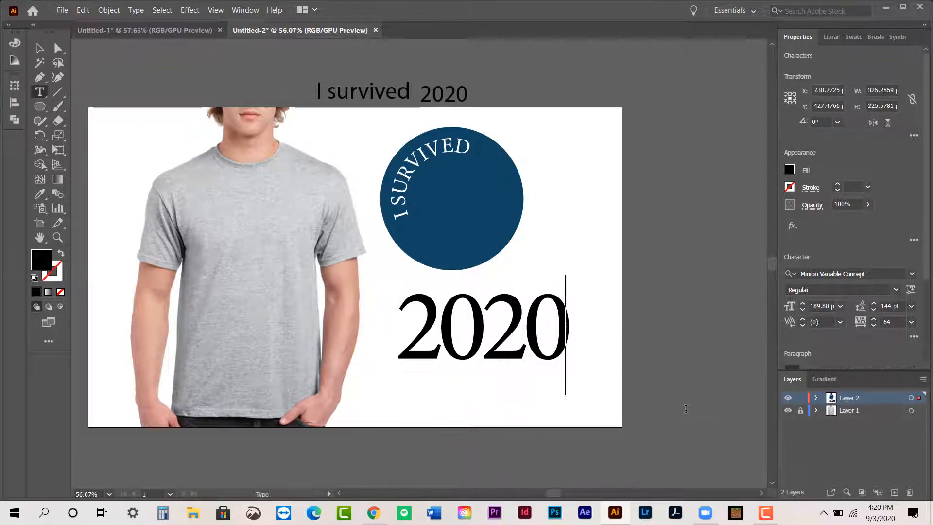
click(40, 48)
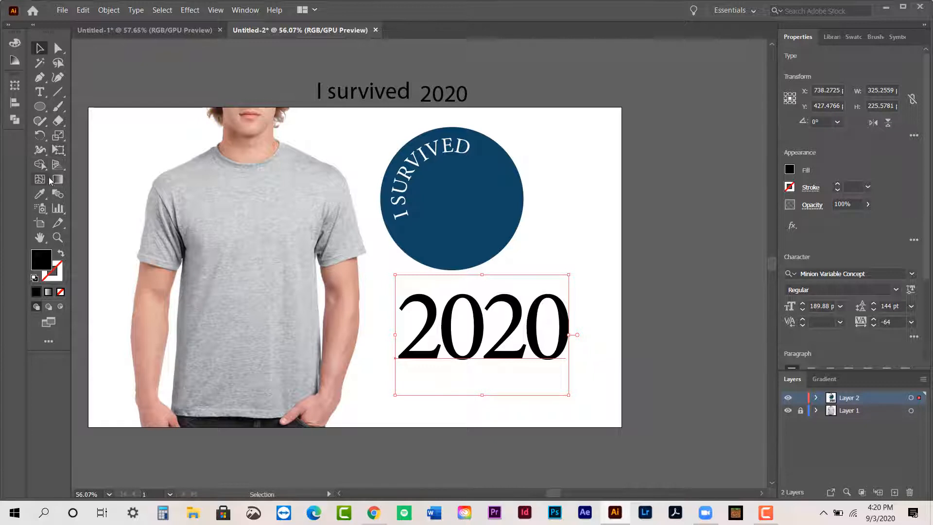
- Shear the large "2020" text with the Shear tool so its baseline slants upward to the right
click(58, 138)
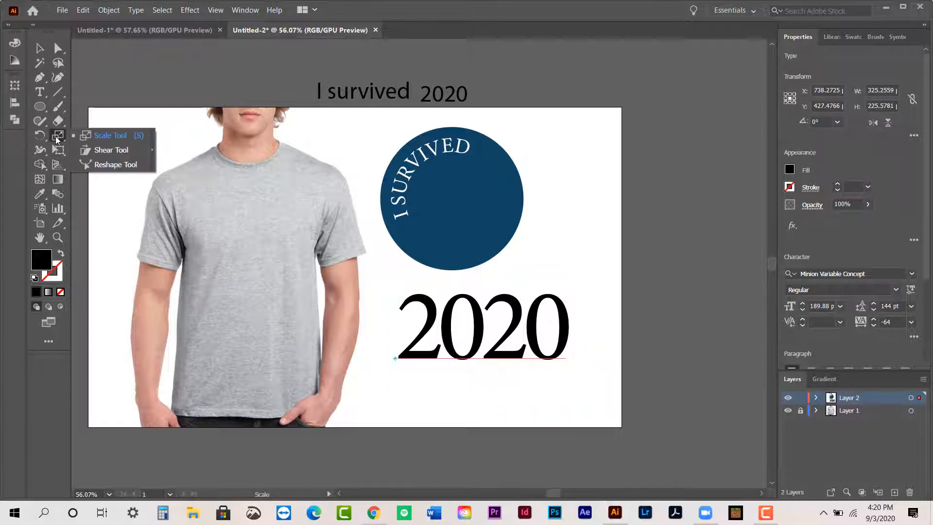
click(104, 151)
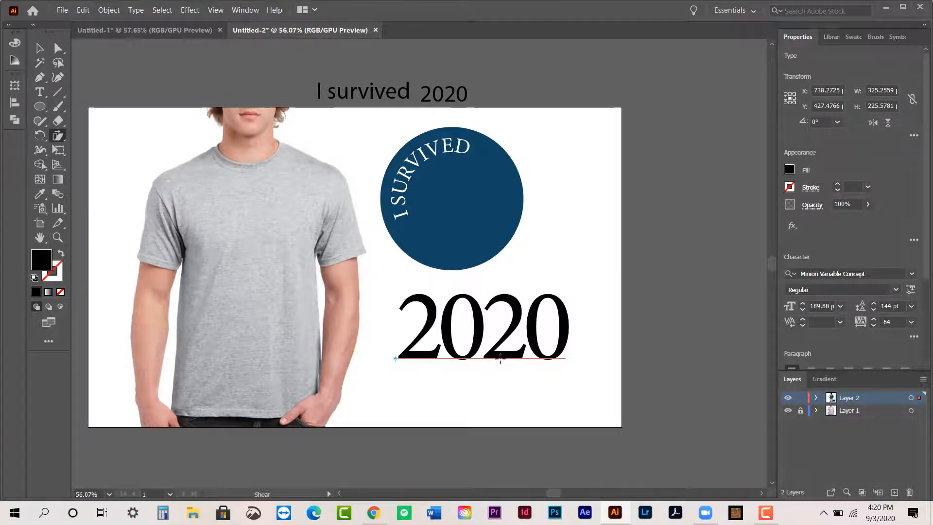
drag(500, 360, 476, 369)
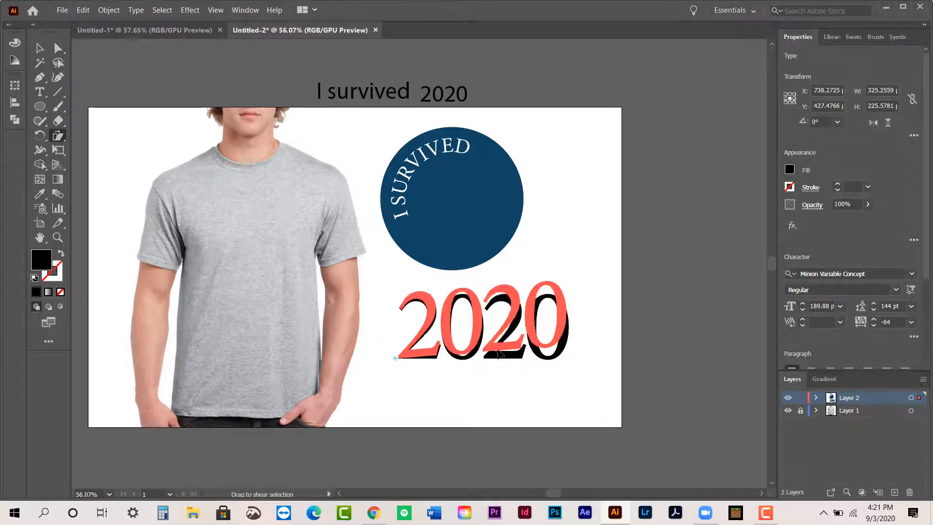
mouse_move(486, 342)
mouse_down()
mouse_move(496, 325)
mouse_move(493, 377)
mouse_move(500, 349)
mouse_move(491, 352)
mouse_move(501, 348)
mouse_move(493, 350)
mouse_up()
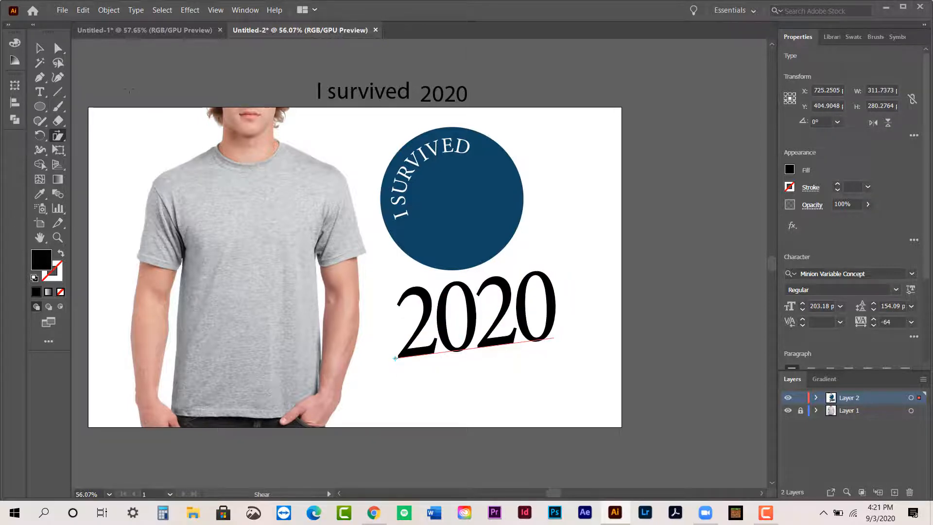
click(40, 49)
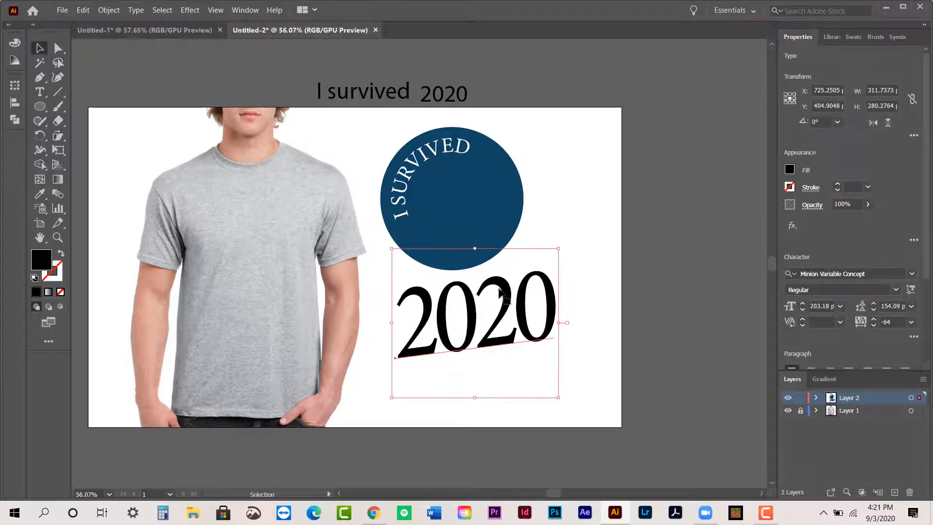
- Try placing the slanted "2020" over the circular badge, then move it back below the badge
drag(504, 290, 518, 197)
click(399, 186)
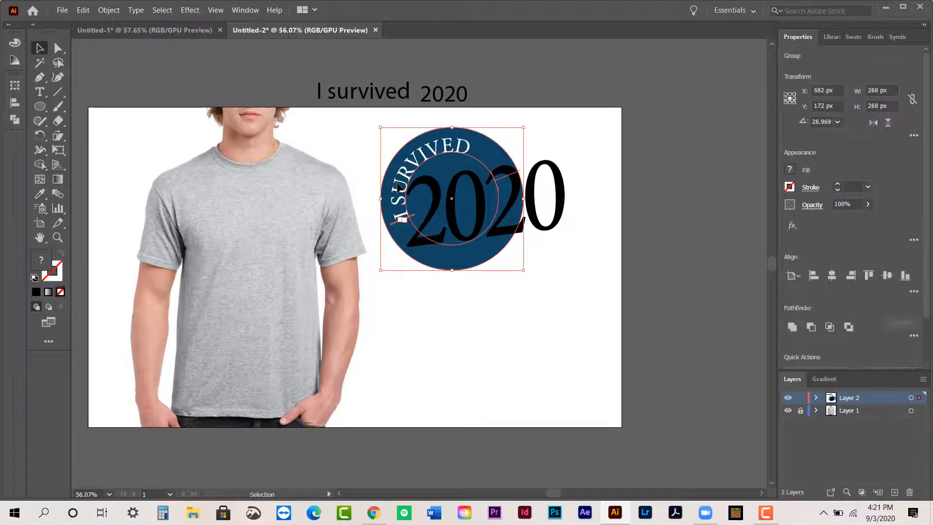
drag(538, 223, 526, 372)
click(544, 248)
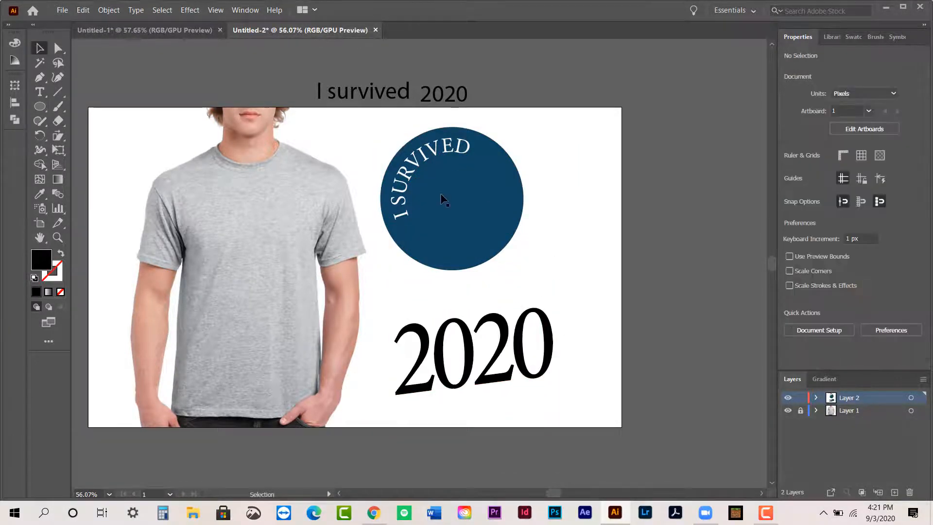
- Ungroup the badge so the blue circle and the curved "I SURVIVED" text can be selected separately
click(423, 199)
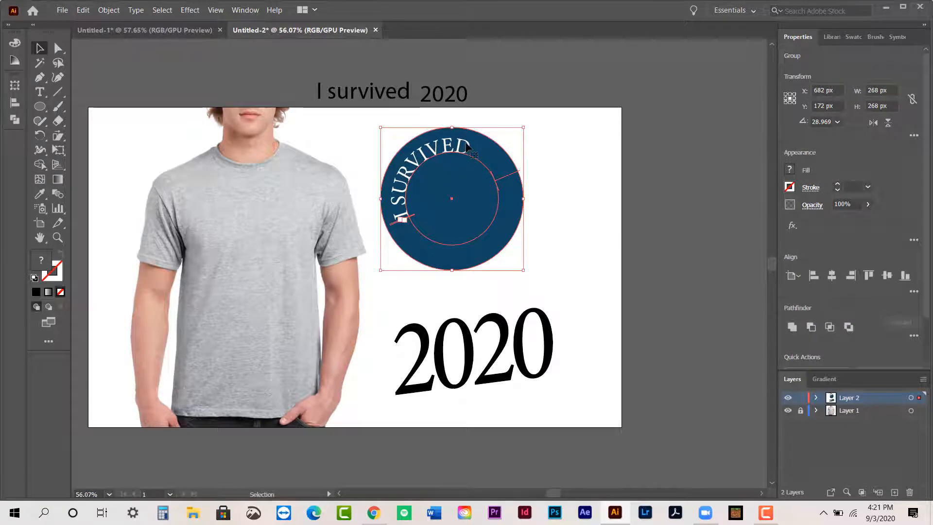
click(575, 262)
click(484, 231)
key(ctrl)
click(579, 247)
- Rotate the curved "I SURVIVED" text clockwise inside the circle to an angle of about 14°
click(452, 145)
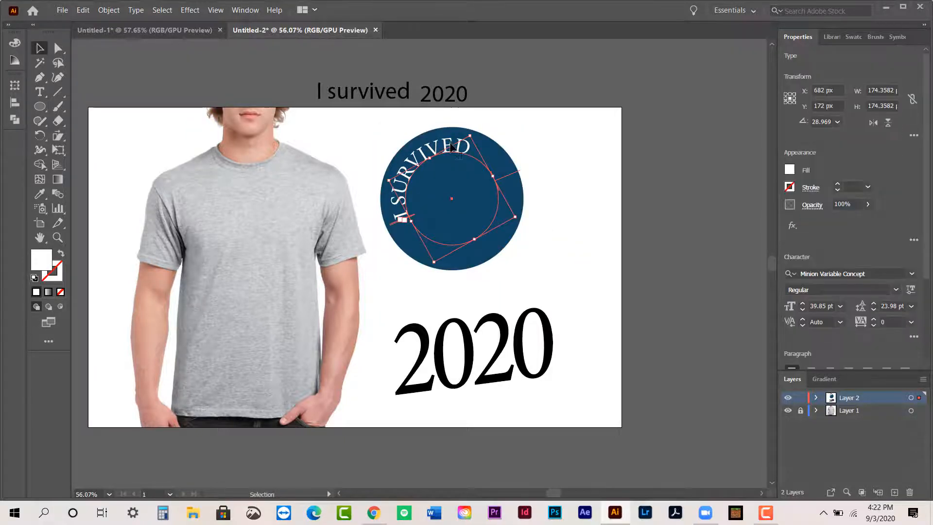
drag(387, 179, 390, 168)
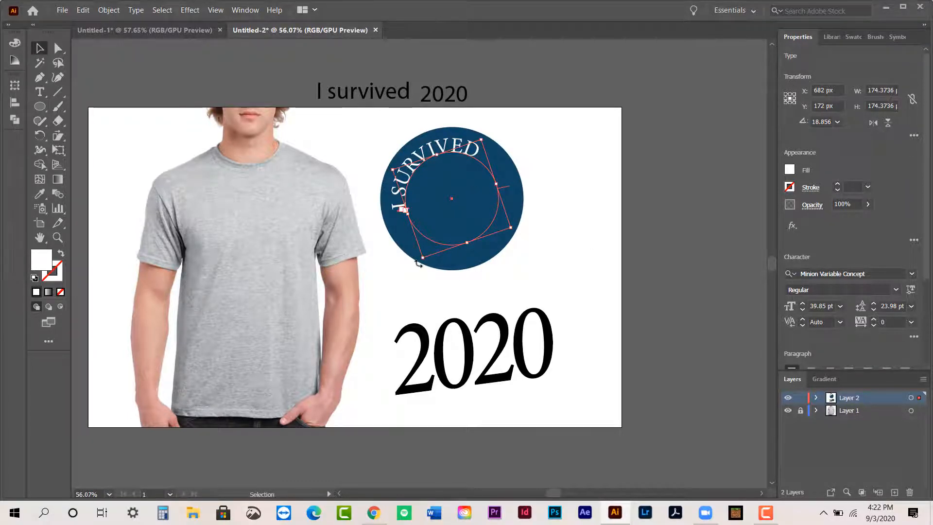
drag(419, 262, 413, 258)
click(600, 228)
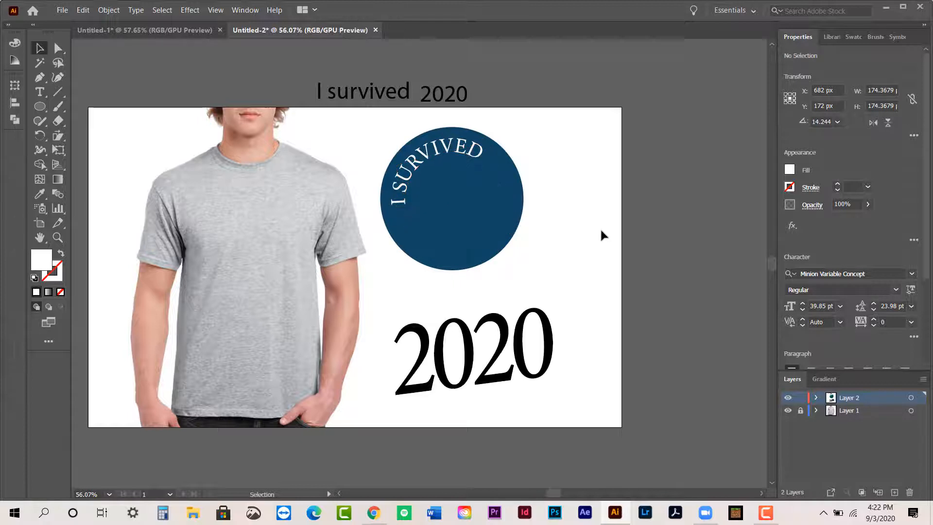
- Move the slanted "2020" onto the blue circle and rotate the curved text clockwise to about 350°
drag(514, 344, 498, 202)
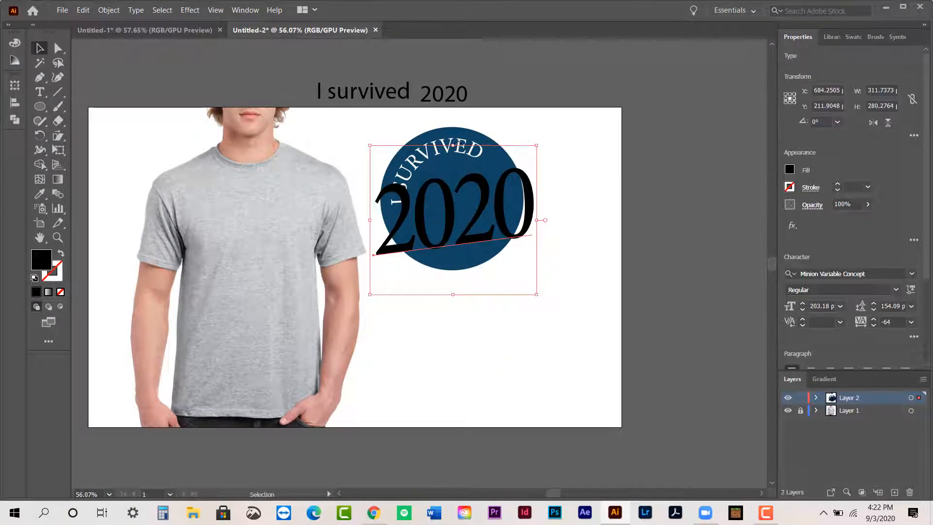
click(393, 183)
drag(390, 161, 411, 138)
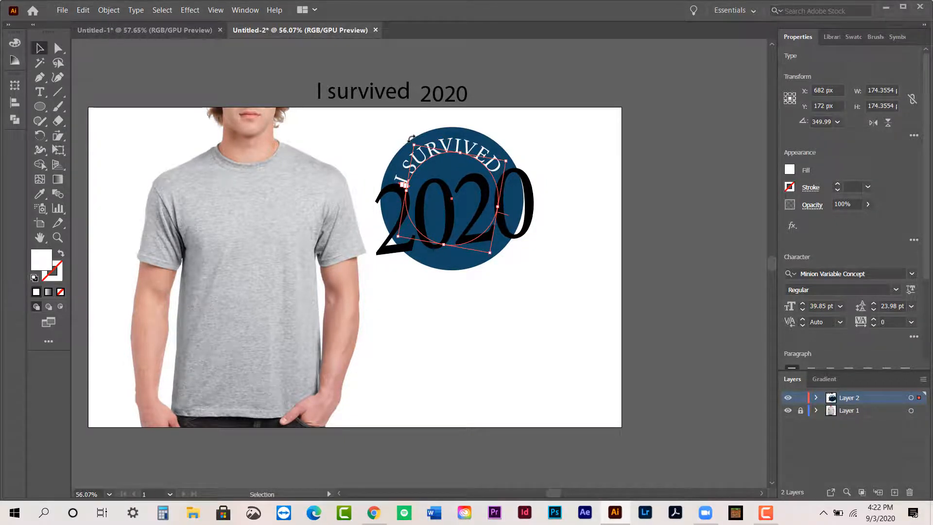
- Tighten the tracking of the curved "I SURVIVED" text to -53 and rotate it clockwise to about 342°
click(873, 325)
click(874, 325)
click(874, 325)
click(874, 325)
click(874, 325)
click(873, 324)
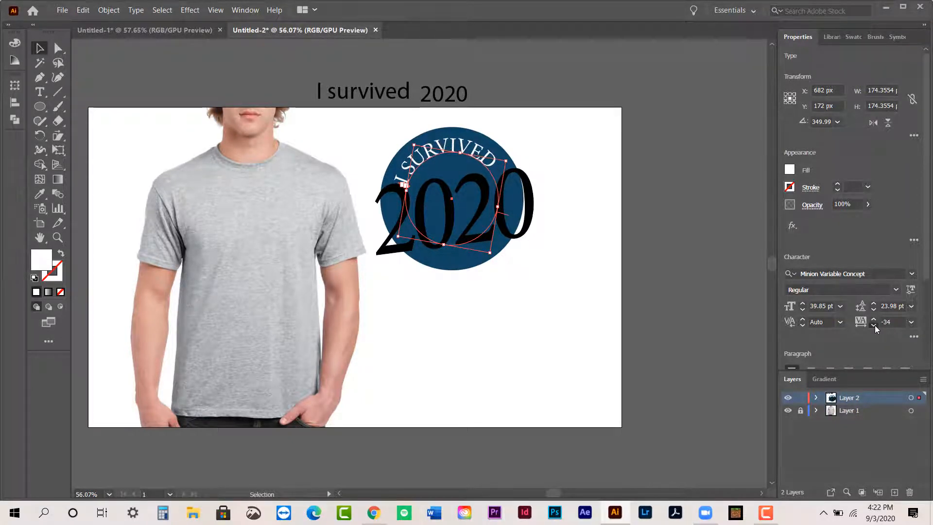
click(874, 324)
click(874, 324)
click(873, 324)
click(874, 325)
drag(411, 139, 419, 134)
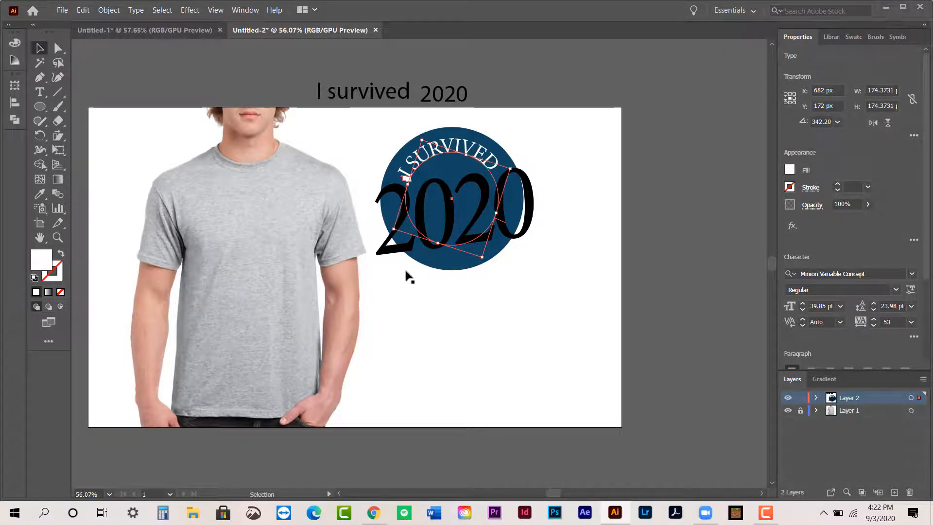
- Scale the "2020" text up to about 321 px wide and nudge it left and slightly up over the circle
click(405, 255)
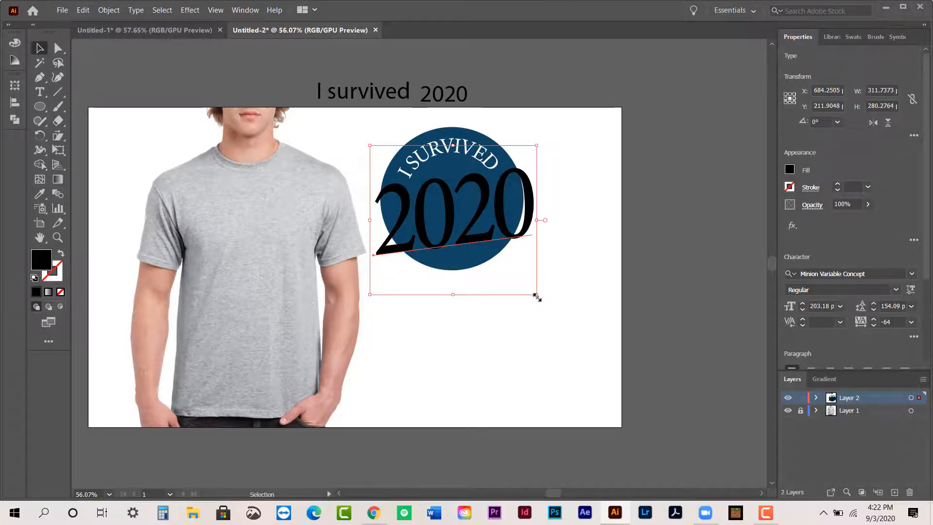
drag(537, 295, 543, 299)
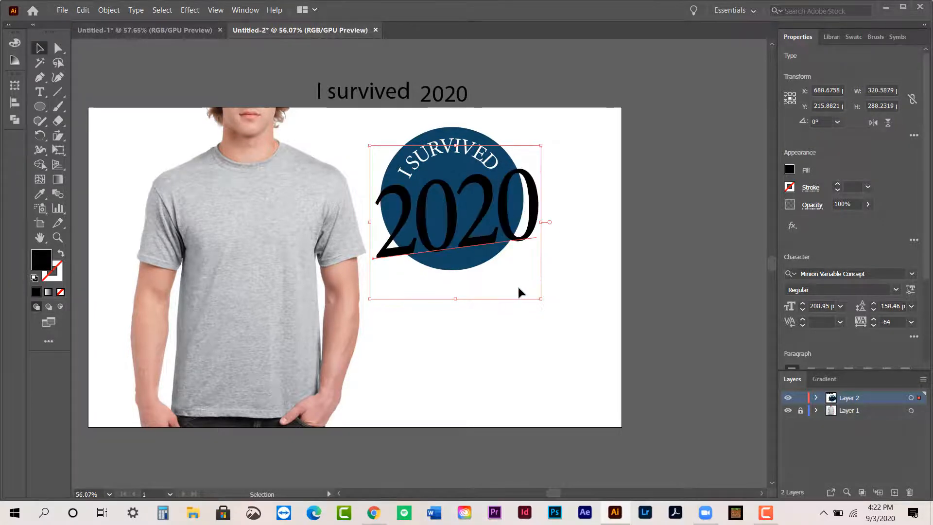
key(Left)
key(Left)
key(Left)
key(Left)
key(Left)
key(Left)
key(Left)
key(Left)
key(Up)
key(Up)
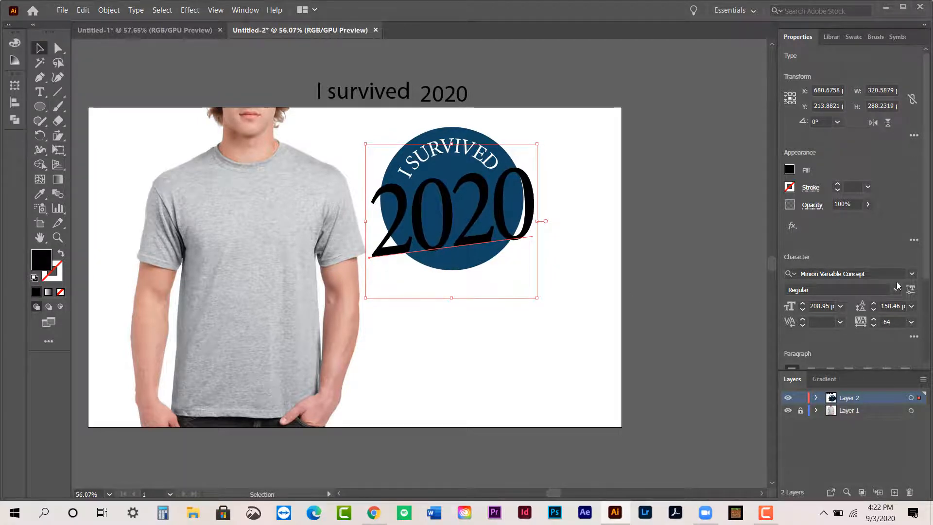
- Change the font of the "2020" text to Coldsmith Pro
click(912, 273)
scroll(750, 389, up, 3)
scroll(752, 388, down, 1)
scroll(780, 367, up, 1)
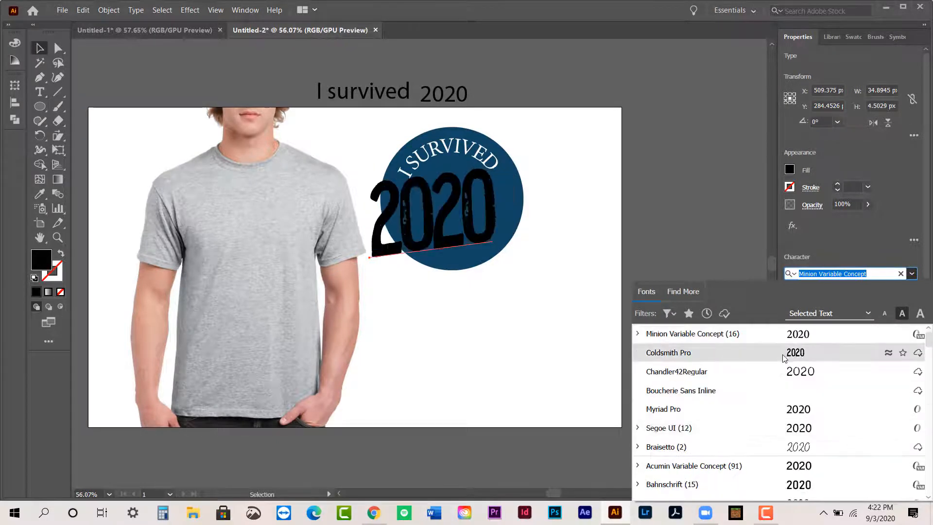
click(785, 355)
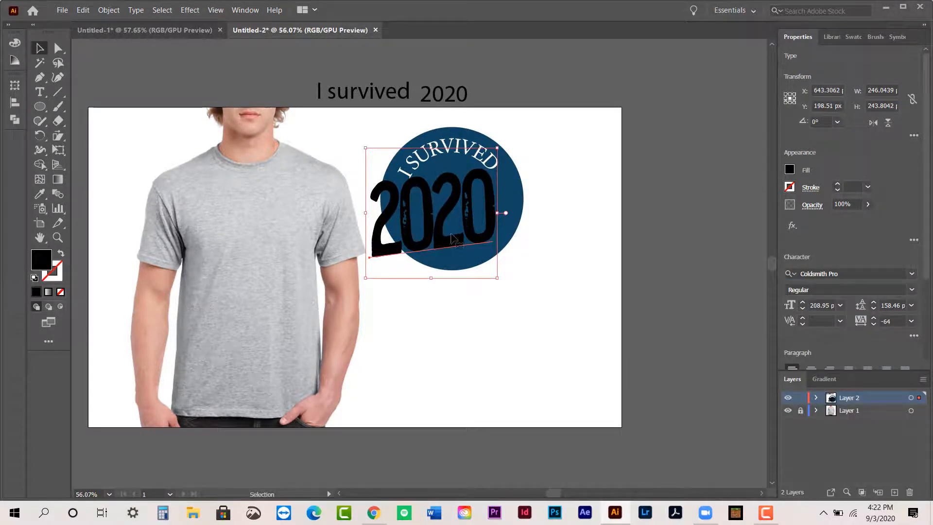
- Loosen the tracking of the "2020" text to -28 and shift it down and right over the circle
click(874, 318)
click(874, 318)
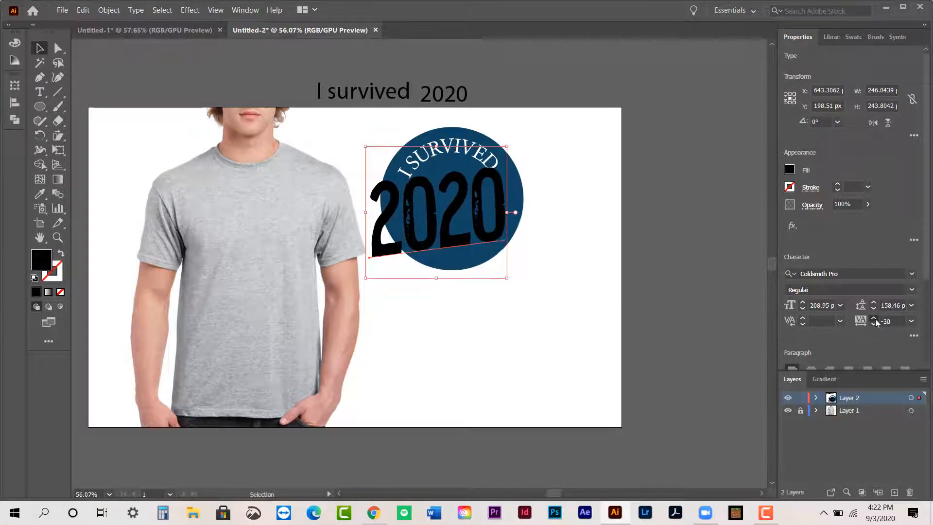
key(shift+Down)
key(shift+Right)
key(shift+Right)
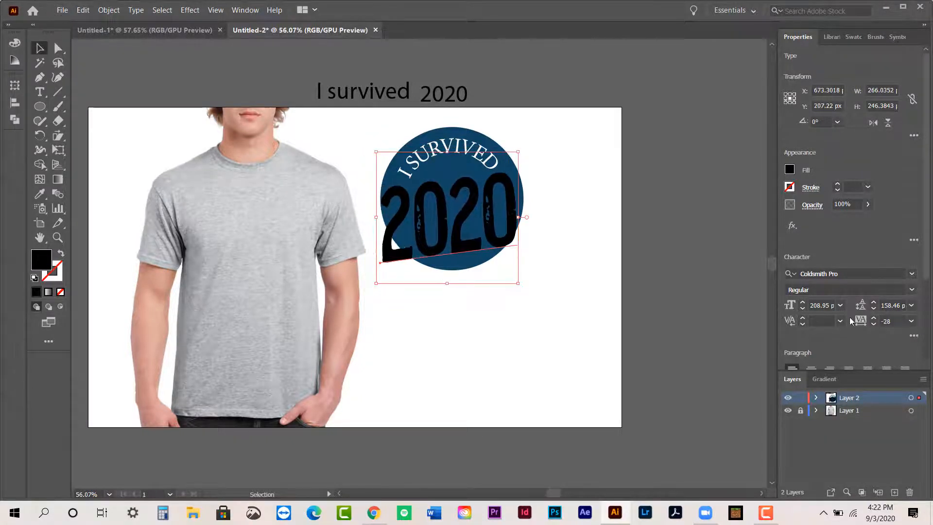
- Increase the "2020" font size to 227 pt and nudge the text down and right over the circle
click(804, 303)
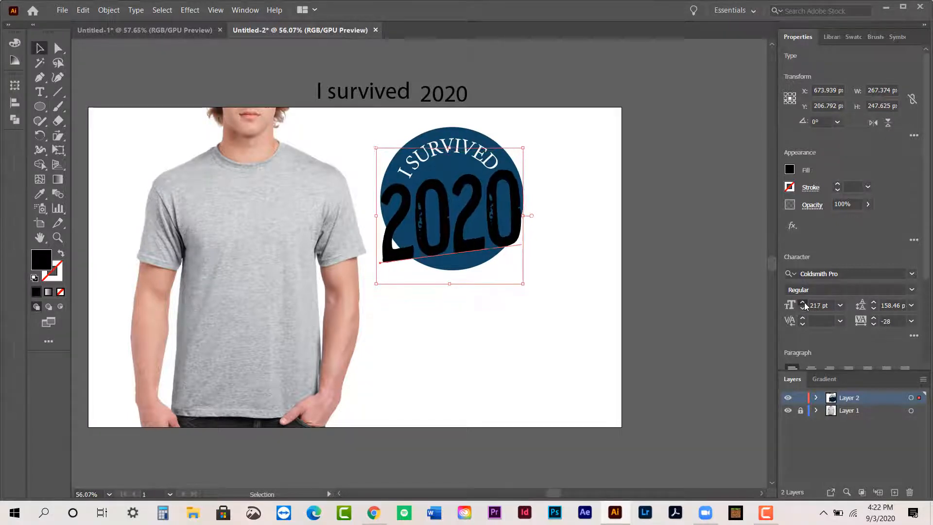
click(803, 303)
click(803, 303)
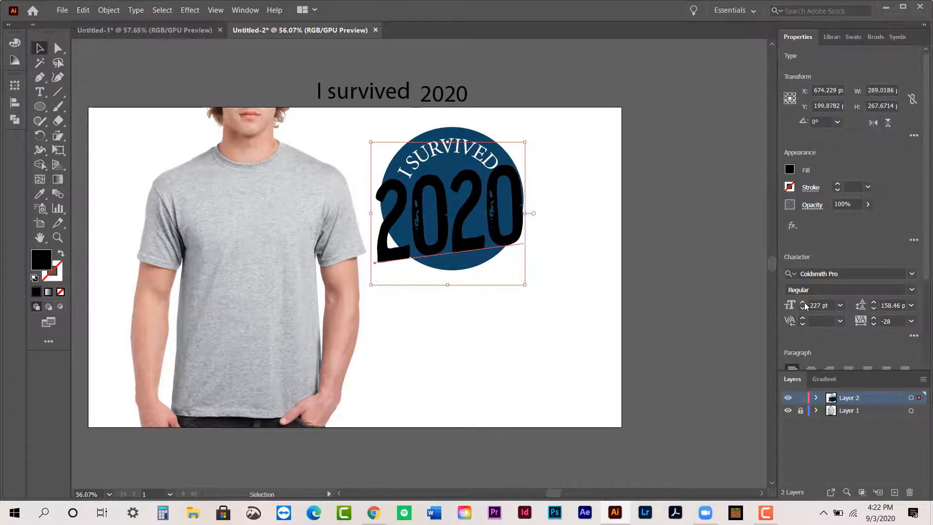
key(Down)
key(Down)
key(Down)
key(Right)
key(Right)
key(Right)
key(Right)
key(Right)
key(Right)
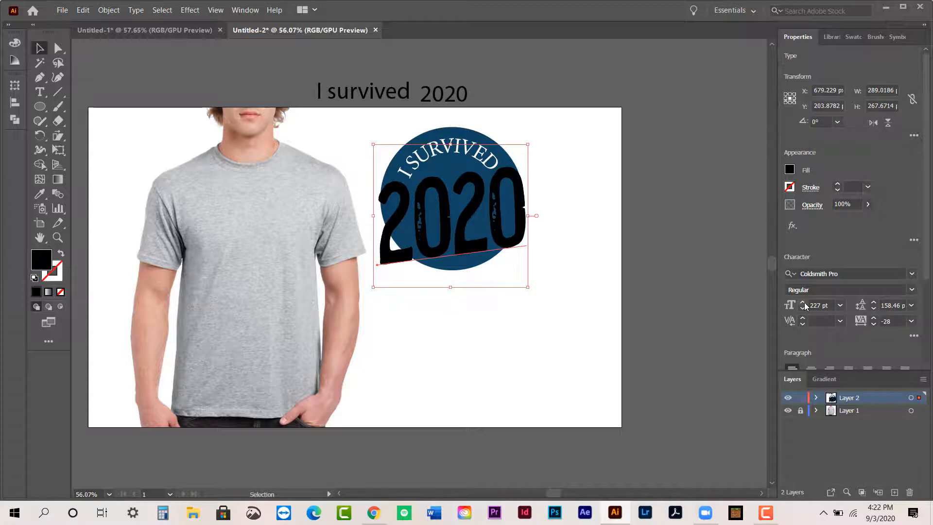
key(Right)
key(Right)
key(Right)
key(Right)
key(Right)
key(Right)
key(Right)
key(Right)
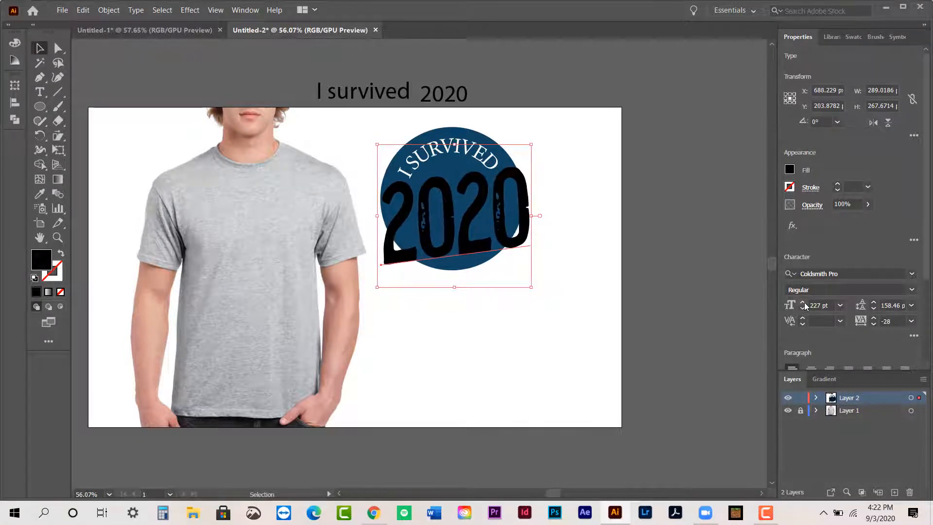
- Loosen the "2020" tracking to -10 and nudge the text left so it extends past both sides of the circle
key(Left)
key(Left)
key(Left)
key(Left)
key(Left)
click(875, 319)
key(Left)
key(Left)
key(Left)
key(Left)
key(Left)
key(Left)
key(Left)
key(Left)
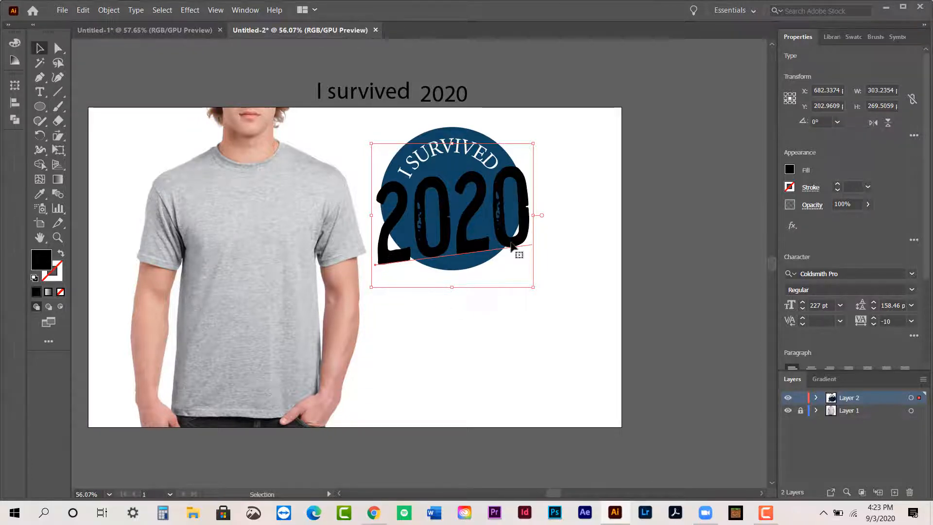
- Change the fill of the "2020" text to white (FFFFFF) and deselect it
double_click(51, 261)
drag(531, 153, 518, 146)
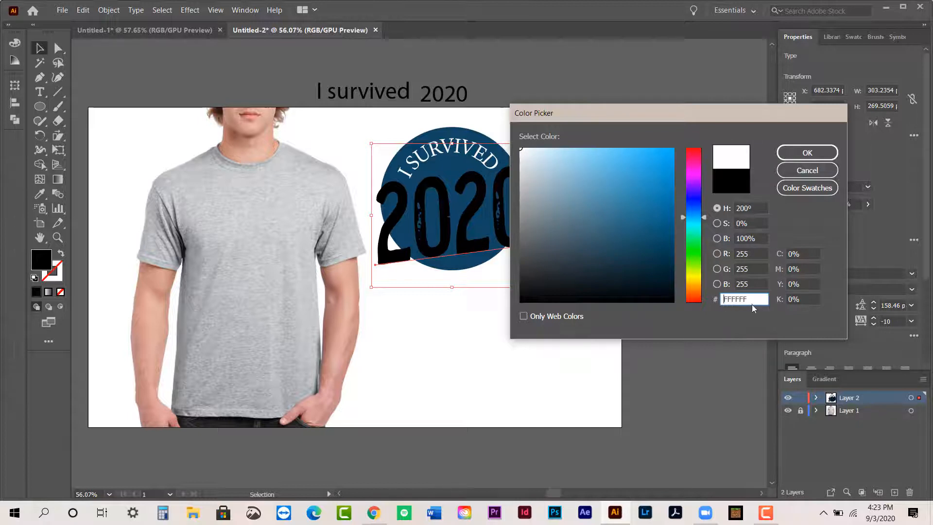
click(808, 152)
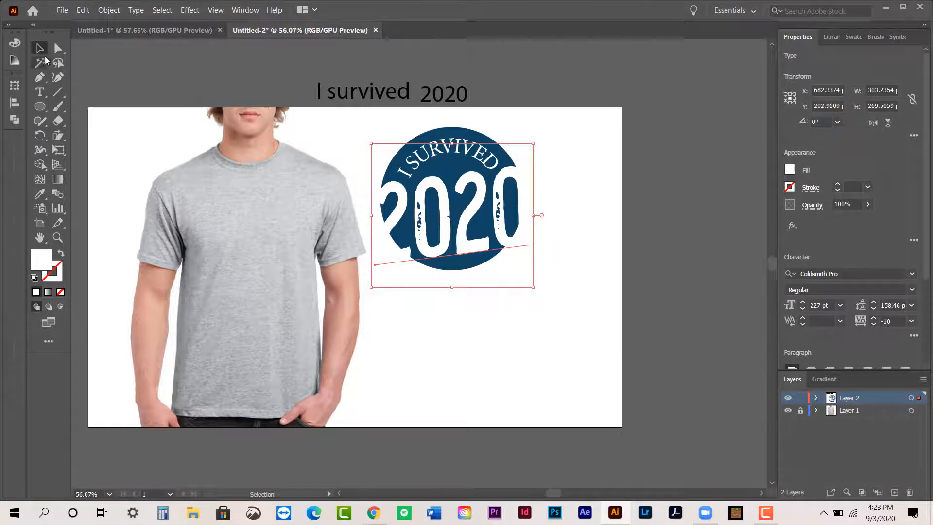
click(491, 314)
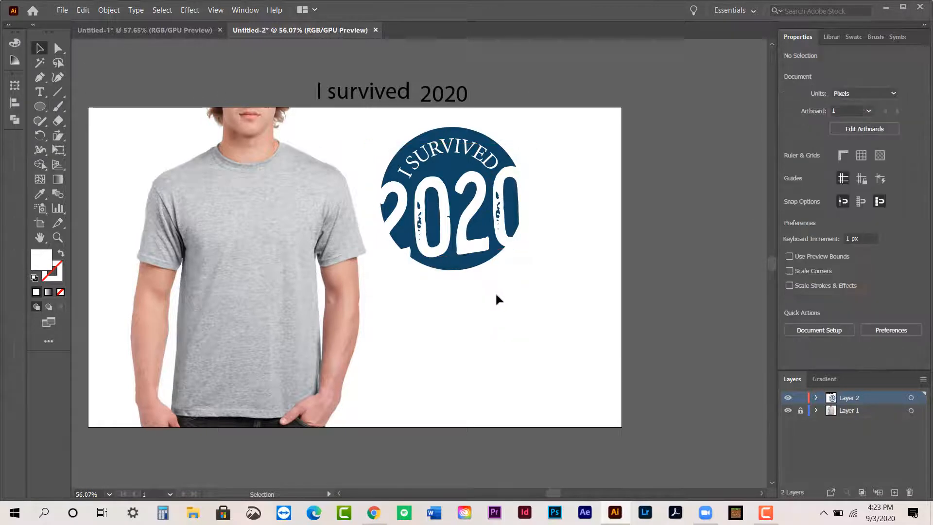
- Group the whole badge artwork, scale it down to about 186 px wide and place it on the shirt's chest
drag(417, 248, 397, 126)
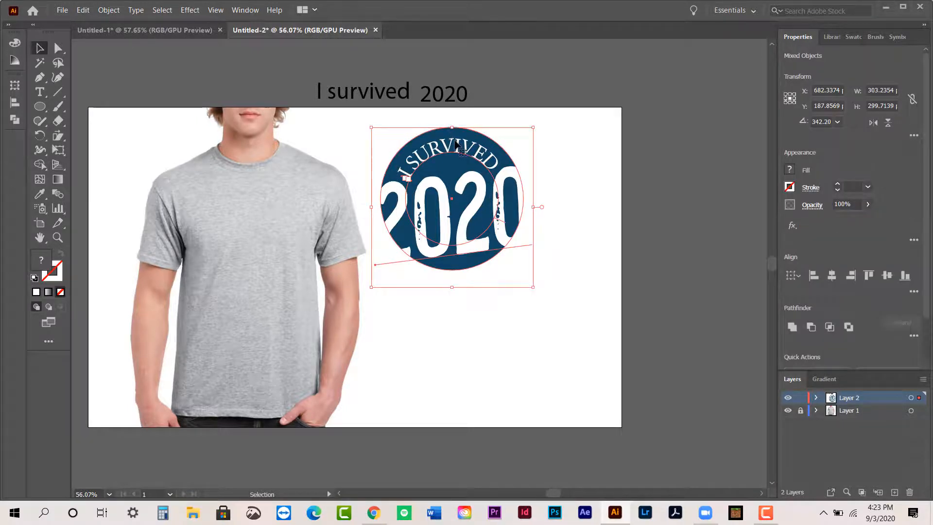
key(a)
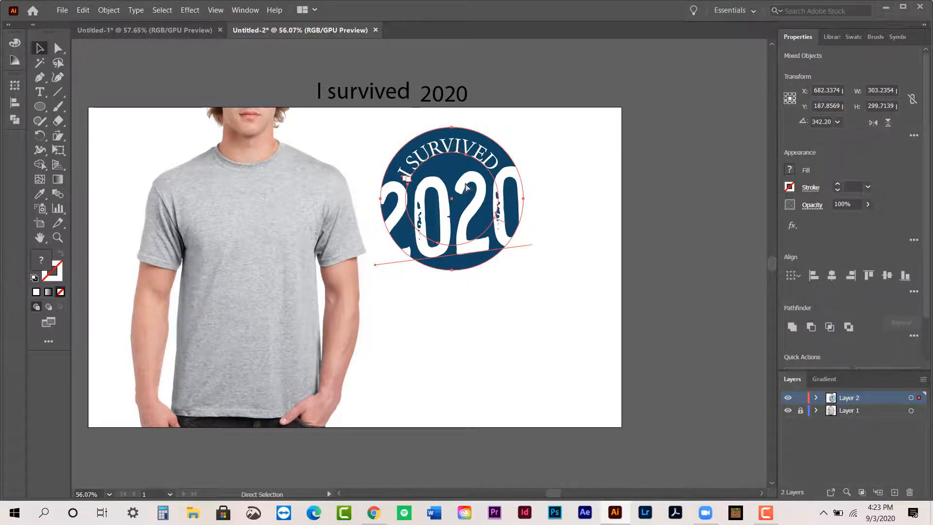
key(v)
drag(475, 214, 273, 267)
drag(328, 339, 261, 269)
drag(218, 225, 248, 242)
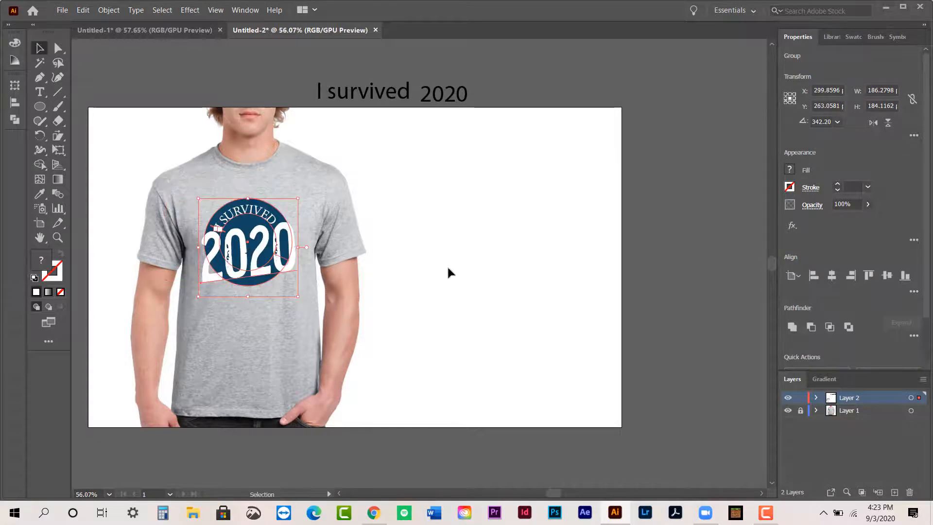
click(465, 284)
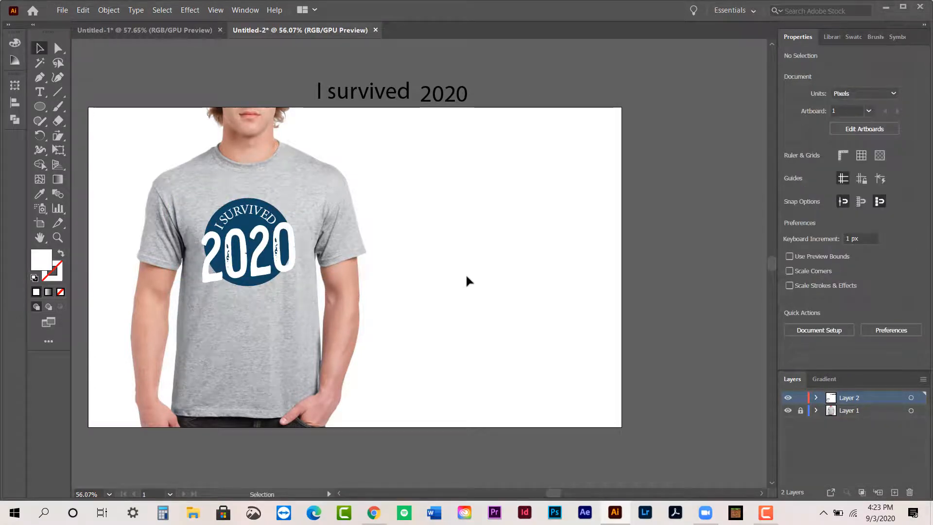
- Delete the loose "I survived" and "2020" texts above the artboard
drag(315, 79, 500, 92)
key(Delete)
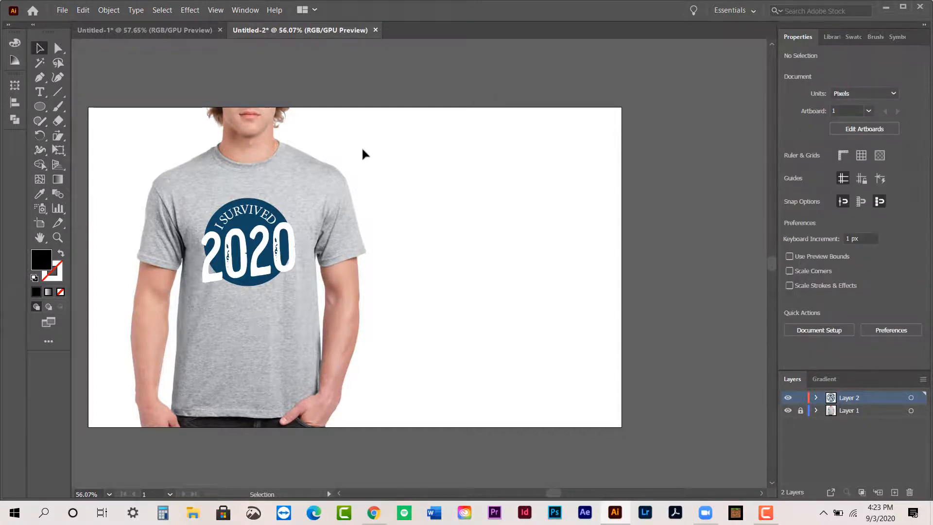
- Duplicate the badge onto the blank area beside the shirt and ungroup the copy
click(250, 255)
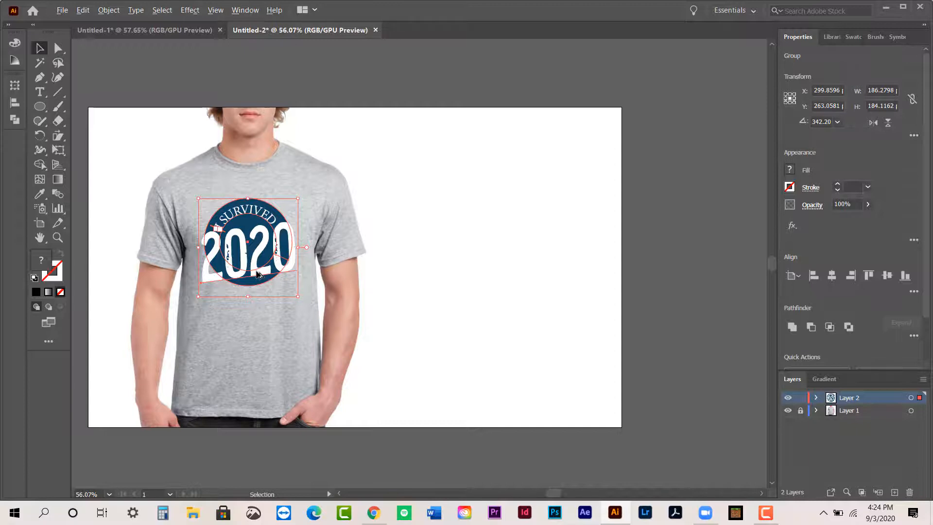
drag(261, 273, 453, 256)
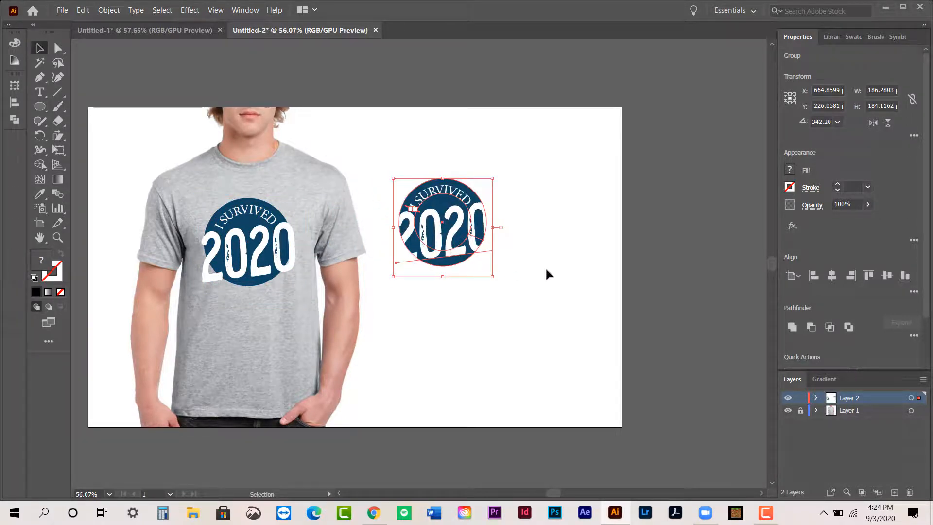
click(521, 242)
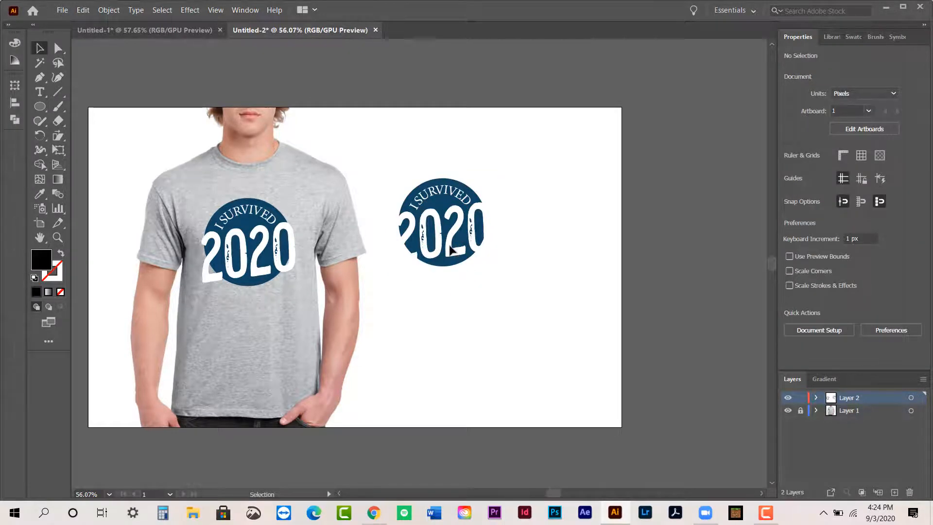
click(454, 249)
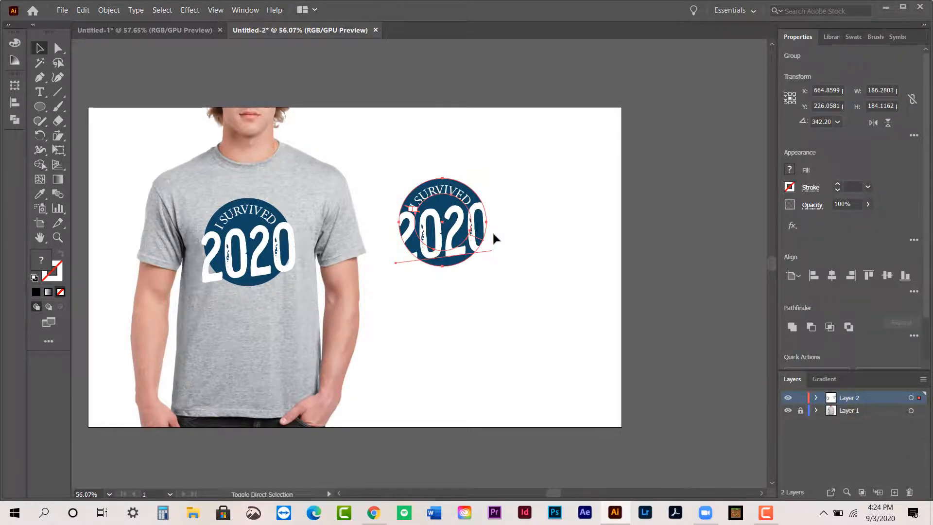
click(542, 277)
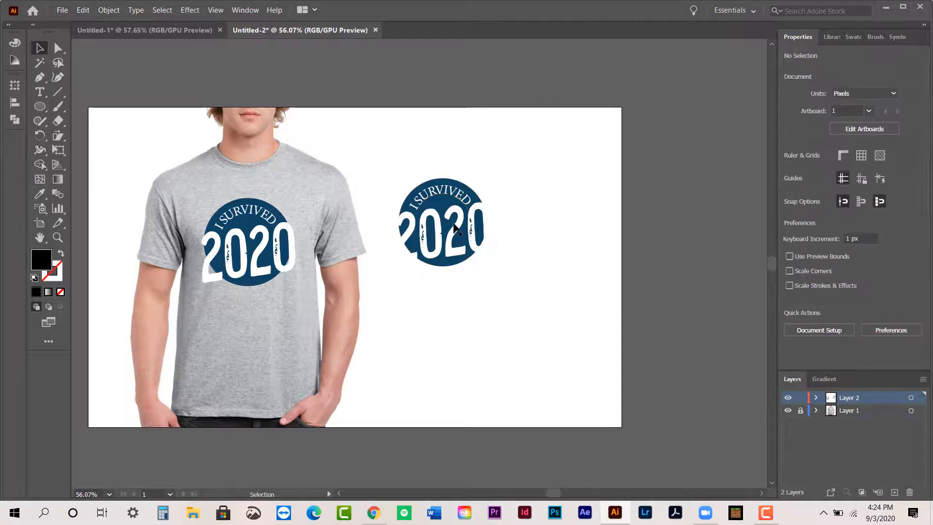
- Add a black 1 pt stroke to the "2020" text of the copied badge
click(457, 230)
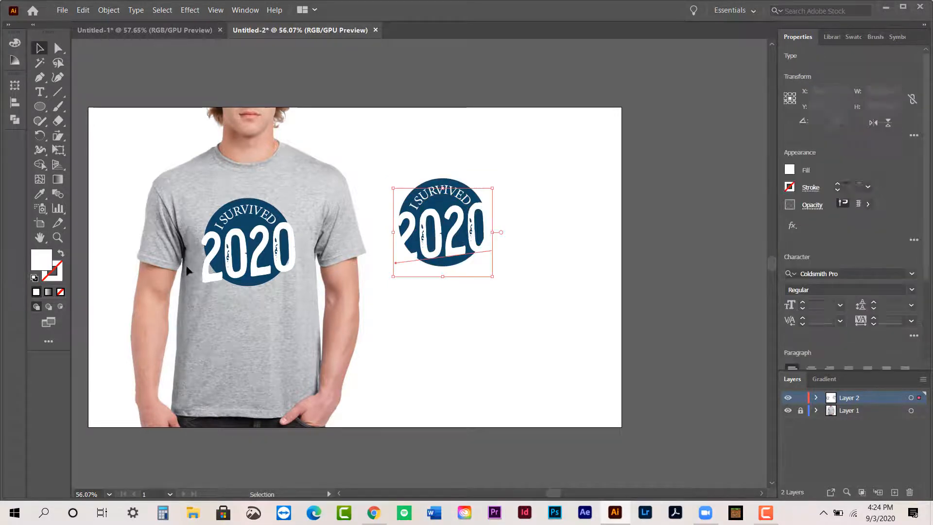
click(54, 280)
click(42, 120)
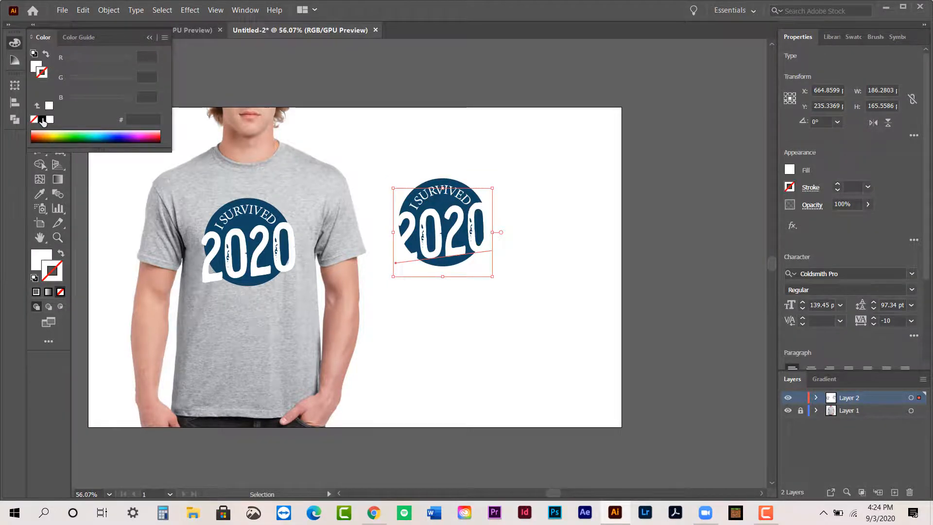
click(149, 37)
click(507, 308)
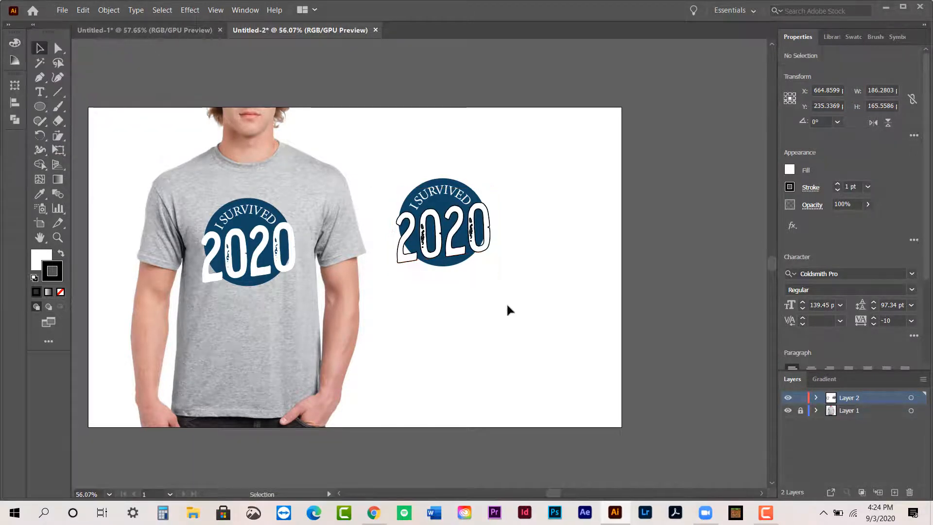
click(451, 256)
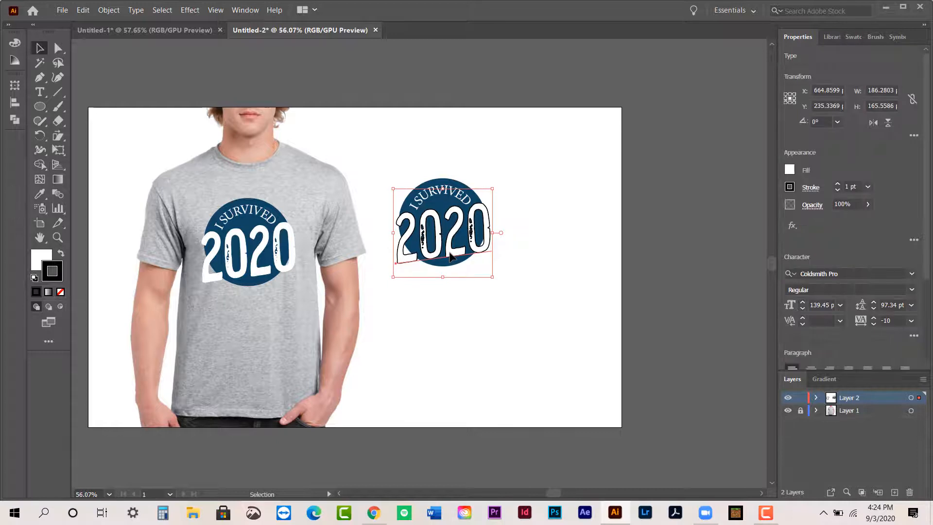
click(552, 275)
click(457, 232)
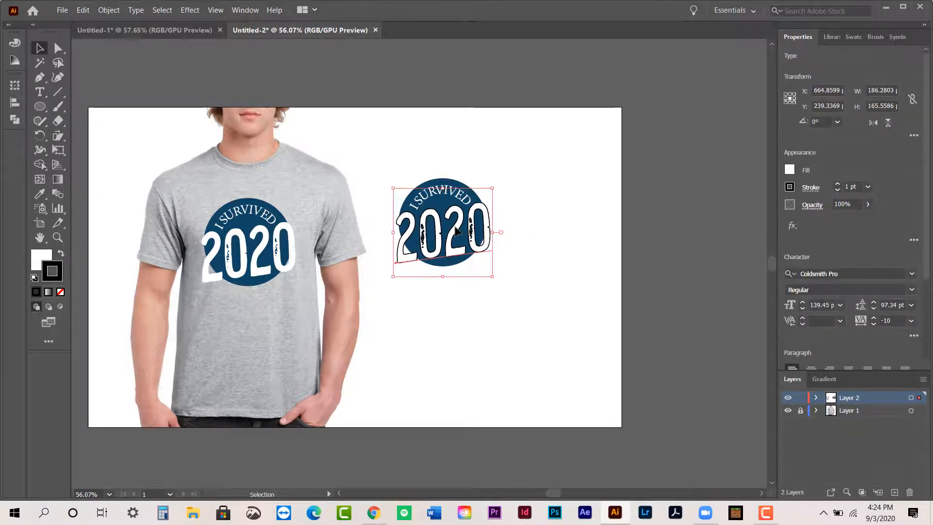
click(520, 267)
- Set the copied badge's curved "I SURVIVED" text to 23 pt with a tracking of -39
click(464, 192)
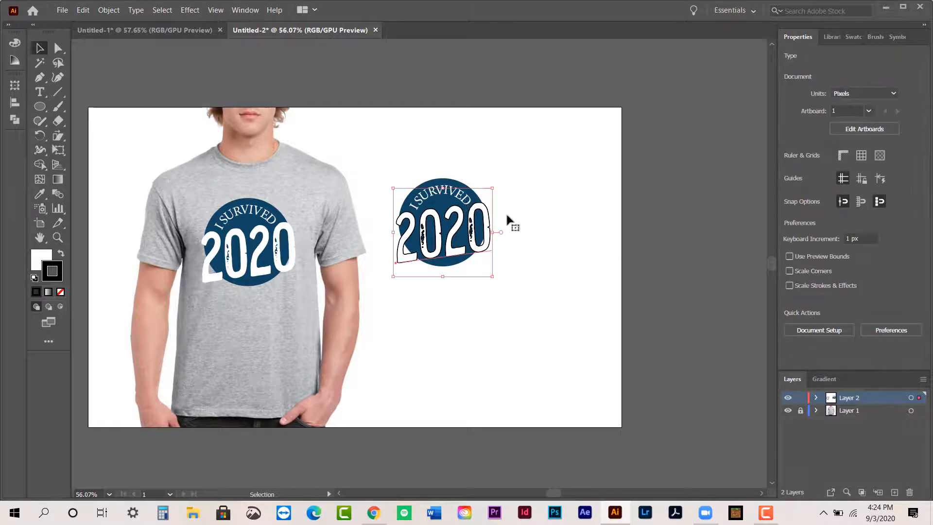
click(451, 190)
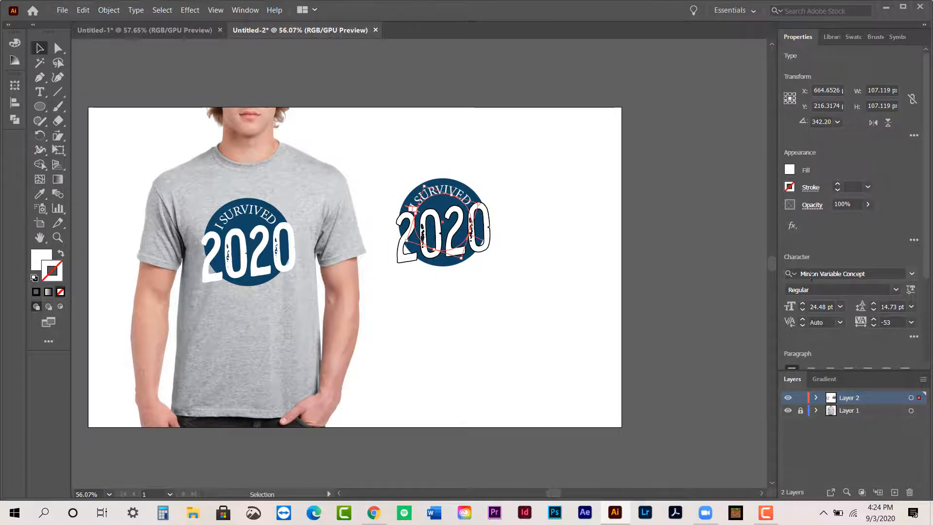
click(802, 311)
click(803, 311)
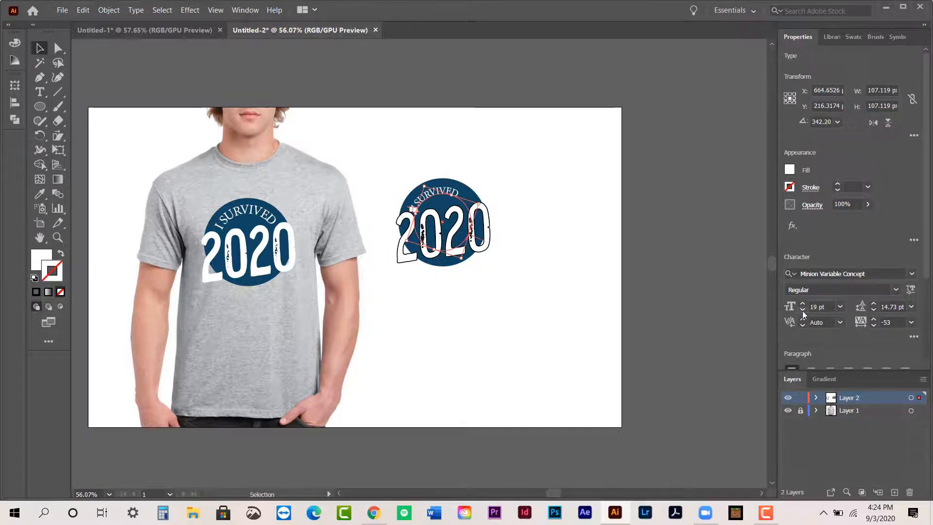
click(803, 305)
click(803, 305)
click(803, 305)
click(803, 305)
click(875, 320)
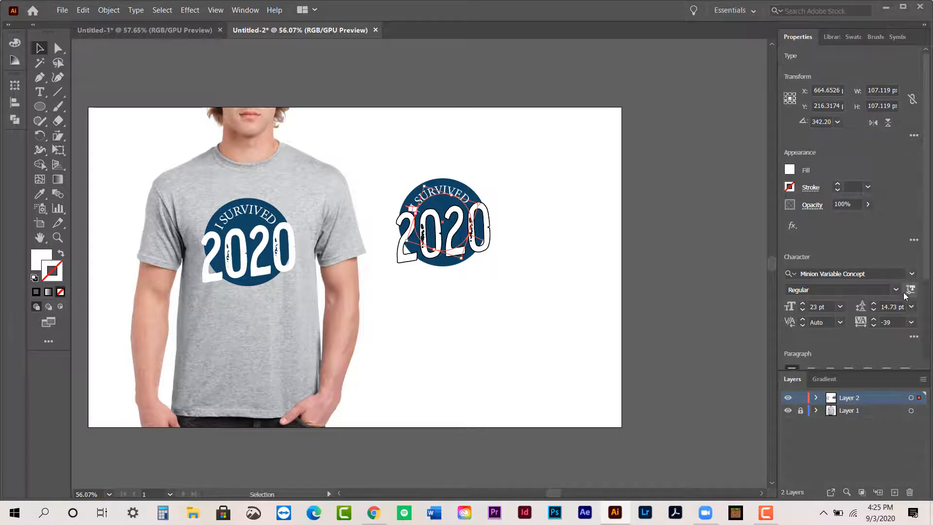
- Filter the fonts to handwritten styles and apply Chauncy Pro to the curved "I SURVIVED" text
click(912, 275)
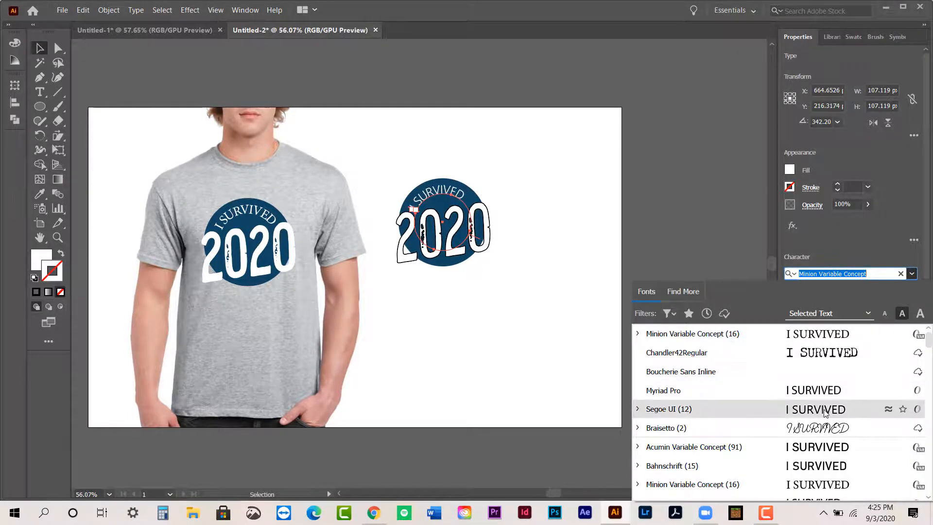
click(669, 313)
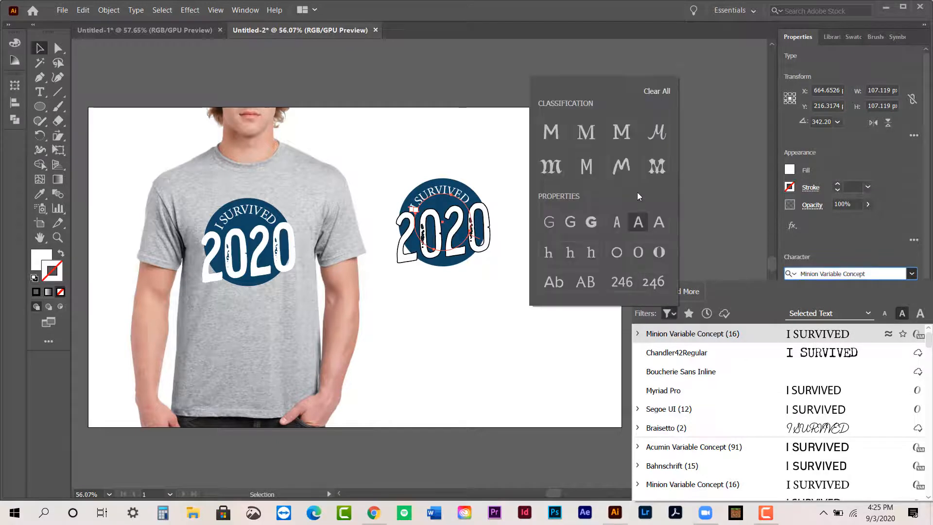
click(615, 168)
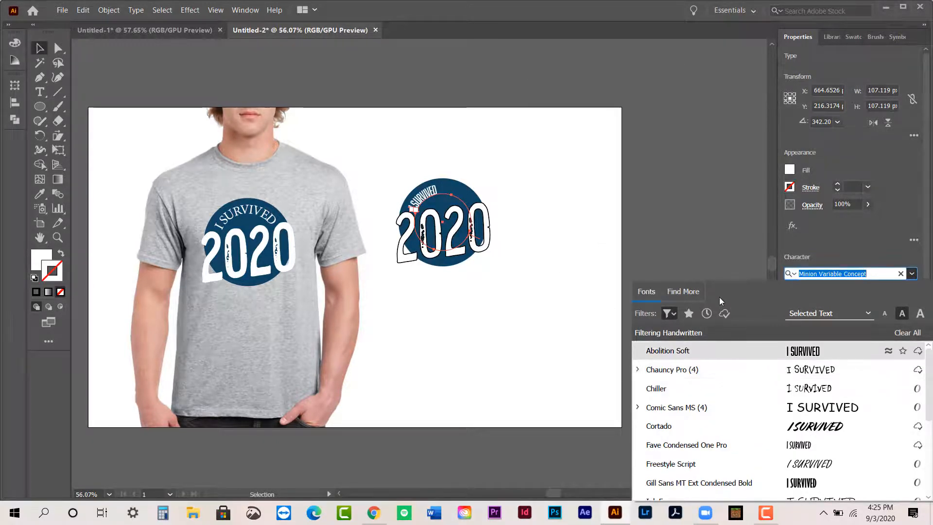
click(817, 373)
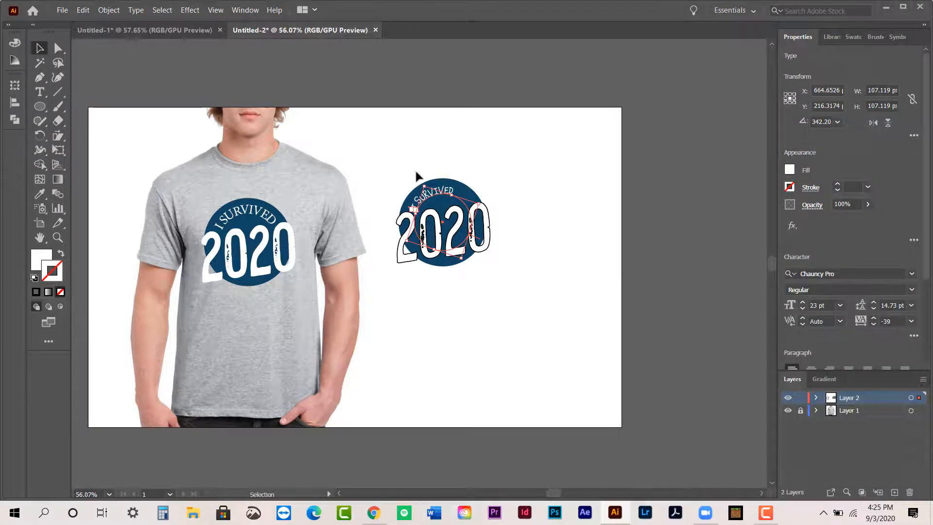
- Rotate the curved "I SURVIVED" text clockwise around the copied badge to about 325.47°
click(422, 181)
click(426, 193)
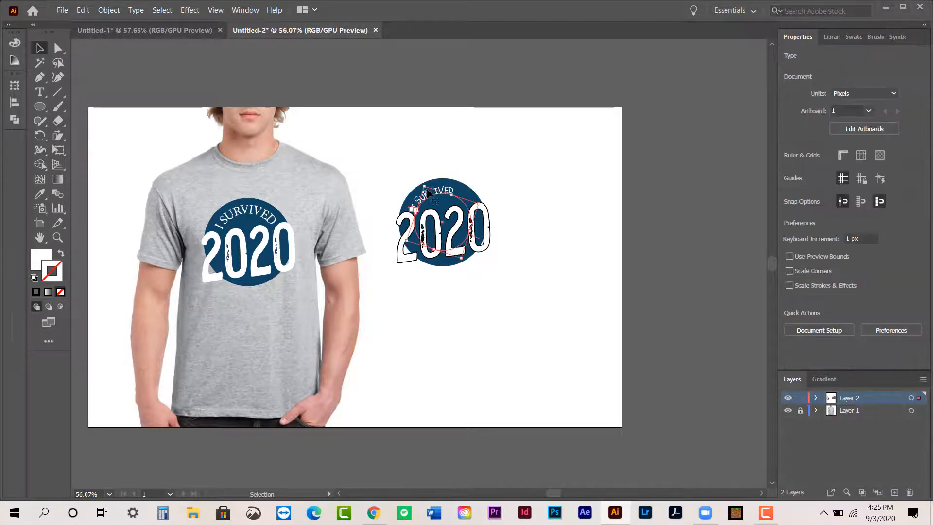
drag(422, 181, 434, 177)
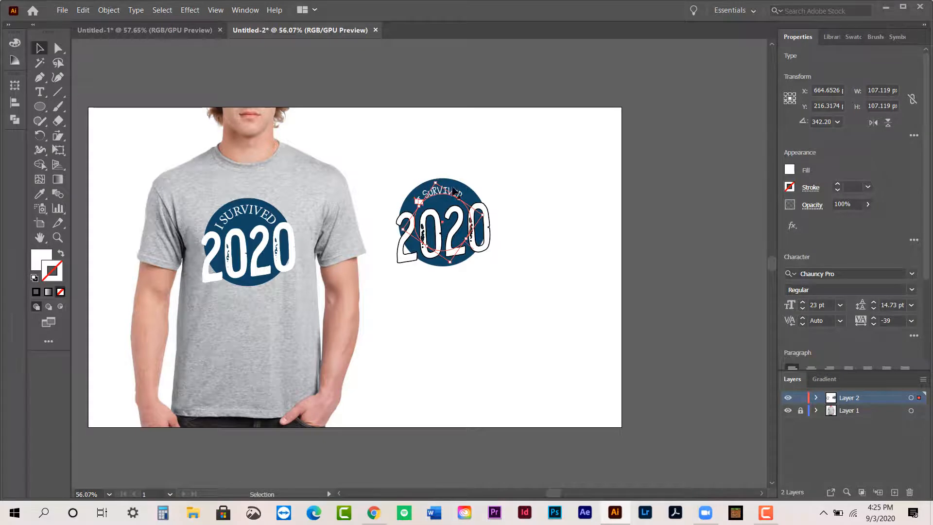
- Widen the tracking of "I SURVIVED" to 54 and rotate the text slightly back to centre it above "2020"
click(874, 319)
click(874, 319)
click(874, 319)
click(874, 319)
click(874, 319)
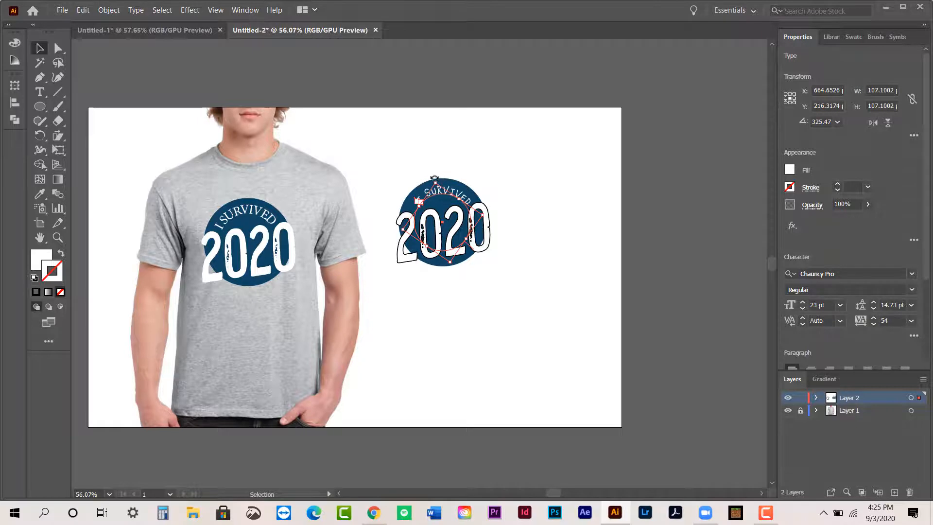
drag(434, 177, 427, 181)
click(524, 197)
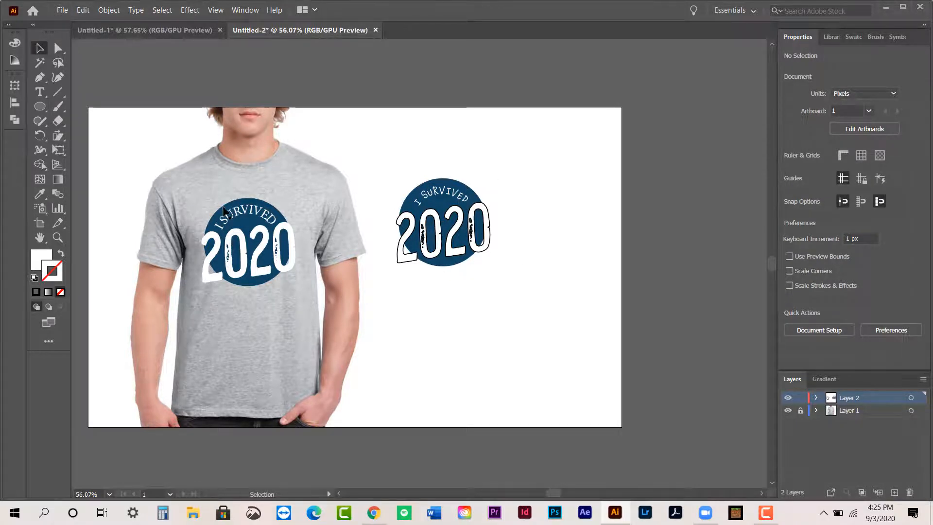
double_click(223, 211)
click(80, 48)
click(80, 48)
- Unlock Layer 1 and duplicate the shirt photo so the copy lies behind the second badge
click(308, 188)
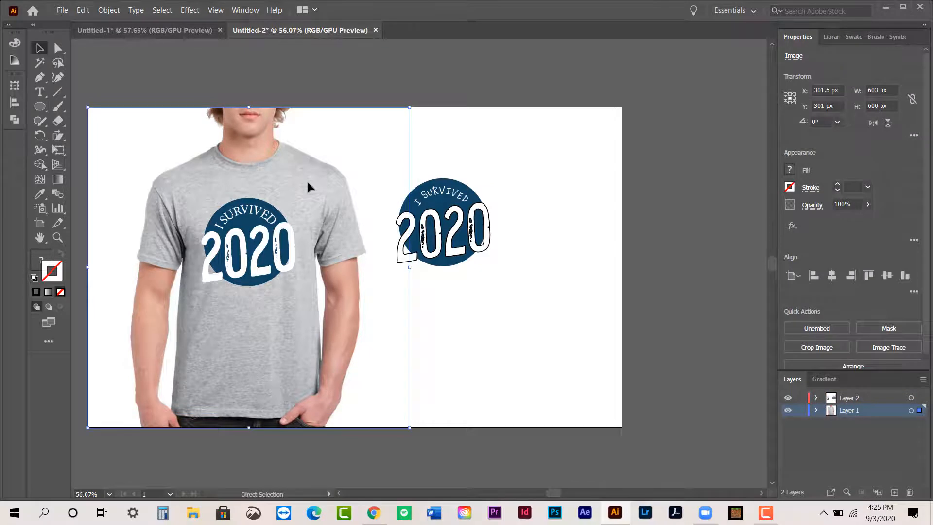
key(ctrl+c)
key(ctrl+v)
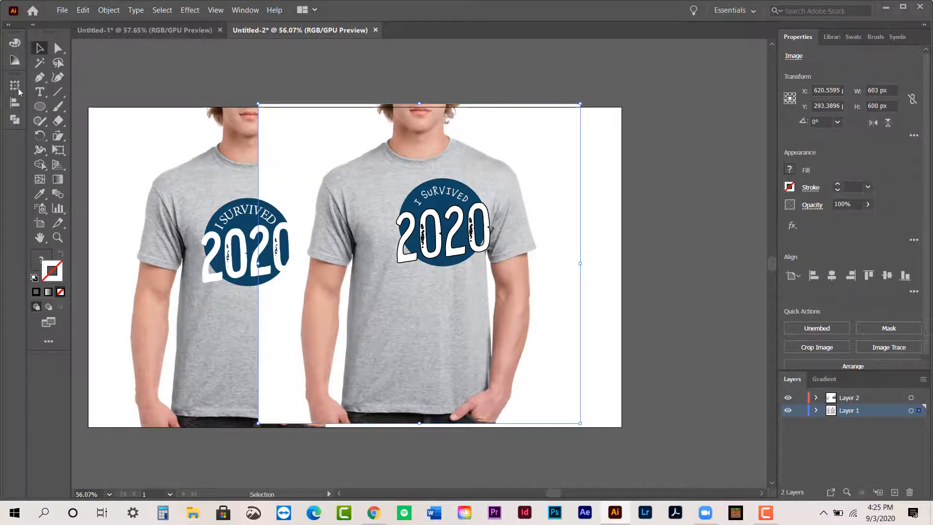
- Align the copied shirt photo to the artboard's vertical centre and right edge
click(9, 25)
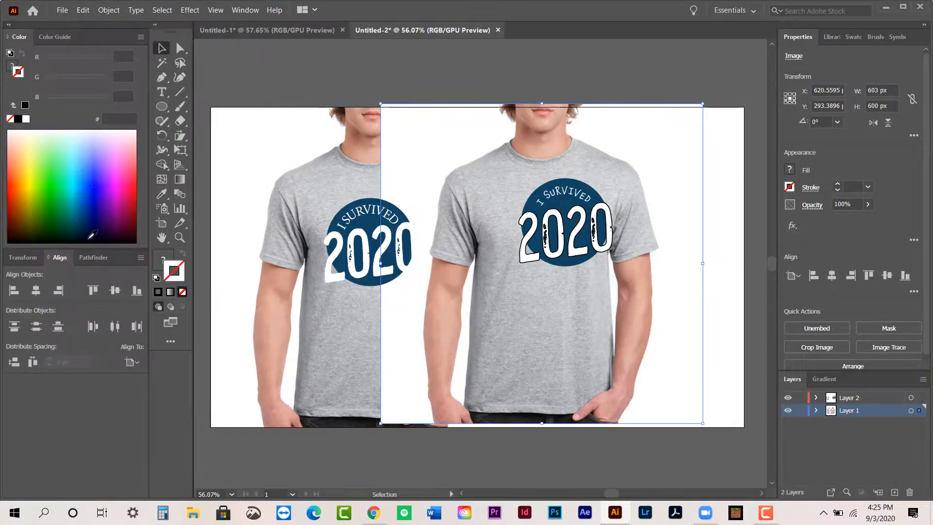
click(113, 290)
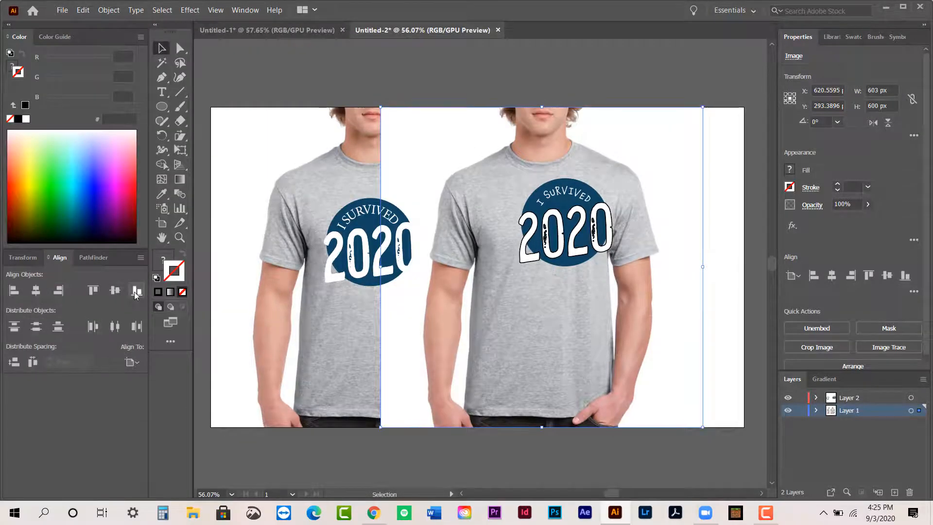
click(58, 290)
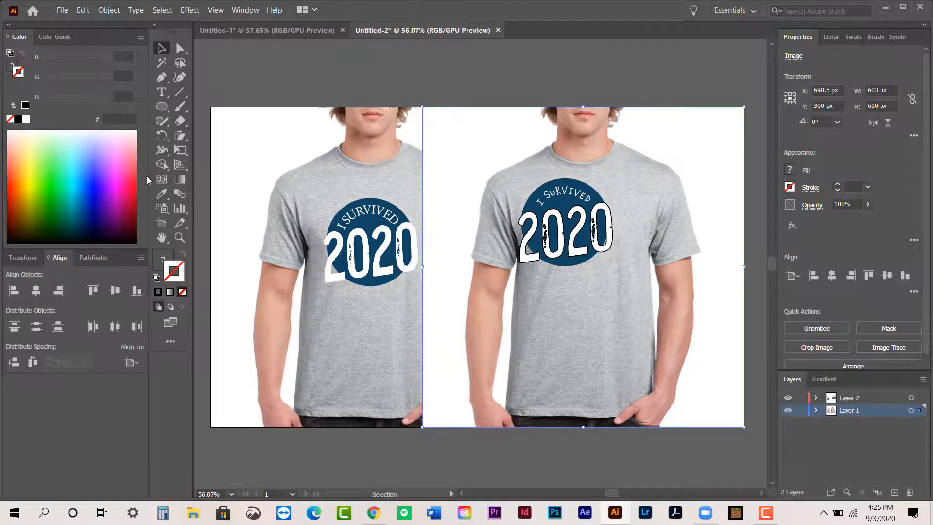
- Crop the copied shirt photo to about 481 by 600 px, keeping the full shirt and both arms in the frame
right_click(445, 255)
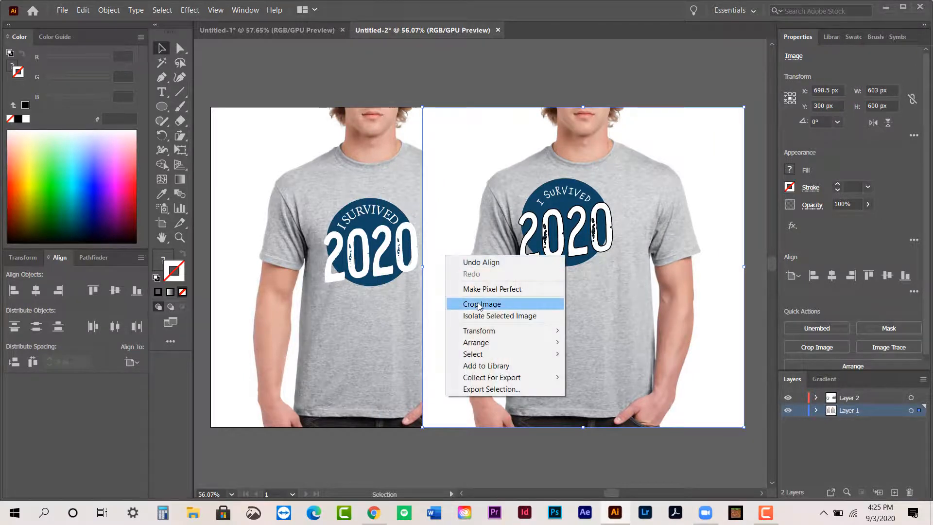
click(435, 275)
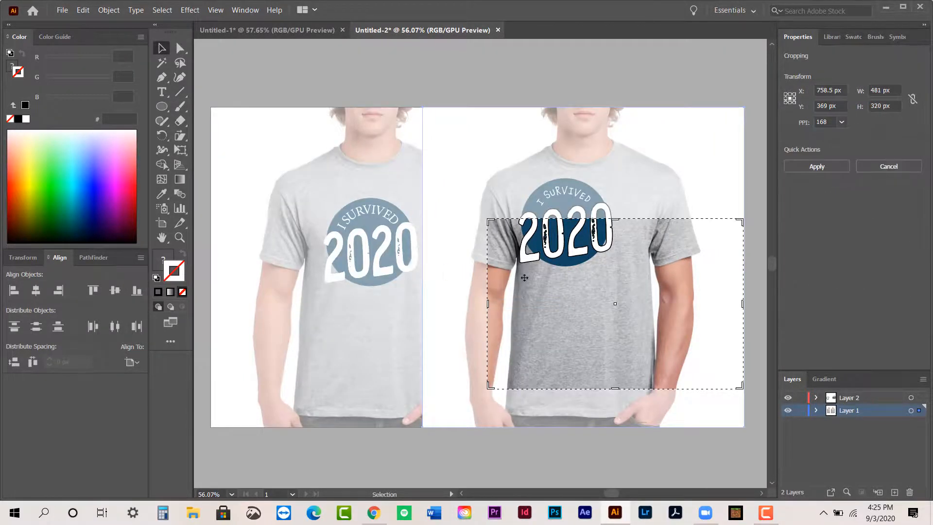
drag(619, 223, 593, 102)
drag(704, 272, 662, 271)
drag(583, 388, 584, 440)
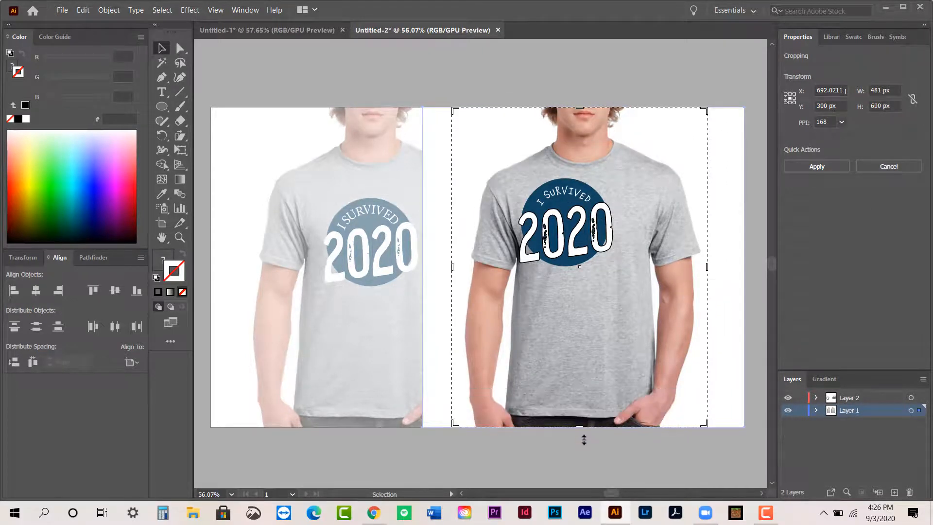
key(Return)
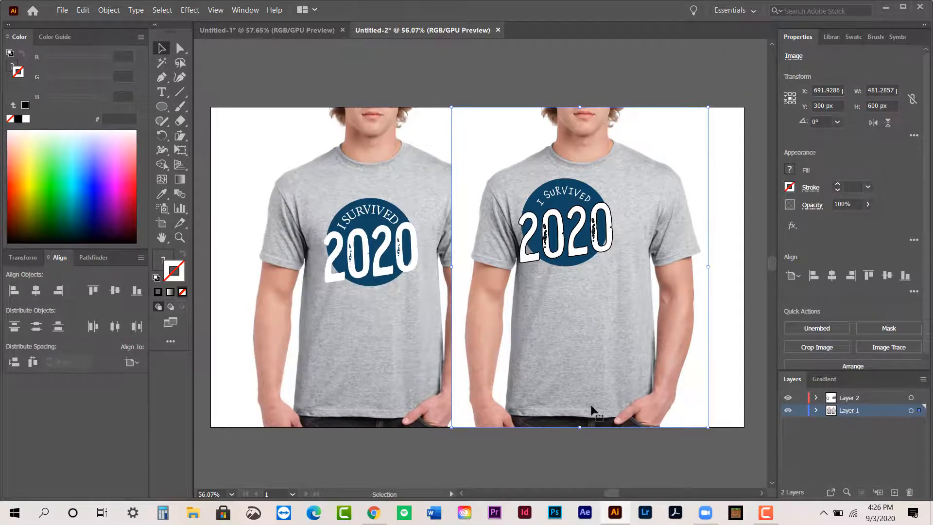
- Align the cropped shirt photo to the artboard's right edge and lock Layer 1, making Layer 2 active
click(58, 291)
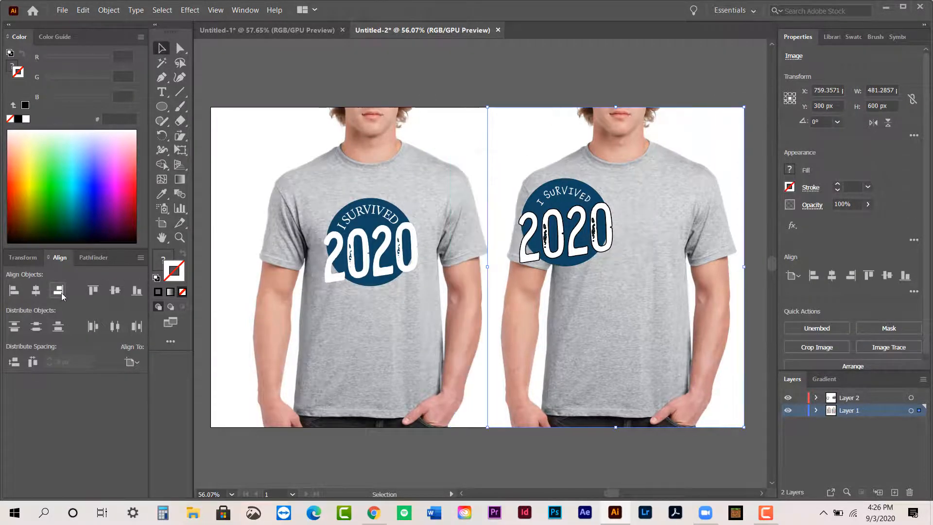
click(407, 86)
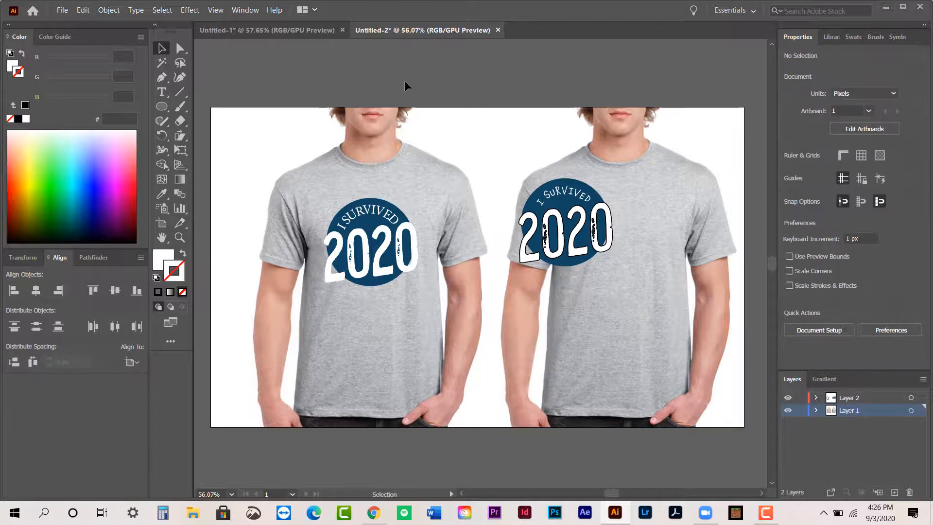
click(874, 399)
- Select all parts of the second "I SURVIVED 2020" badge and group them
drag(628, 315, 564, 315)
click(494, 207)
drag(463, 150, 552, 285)
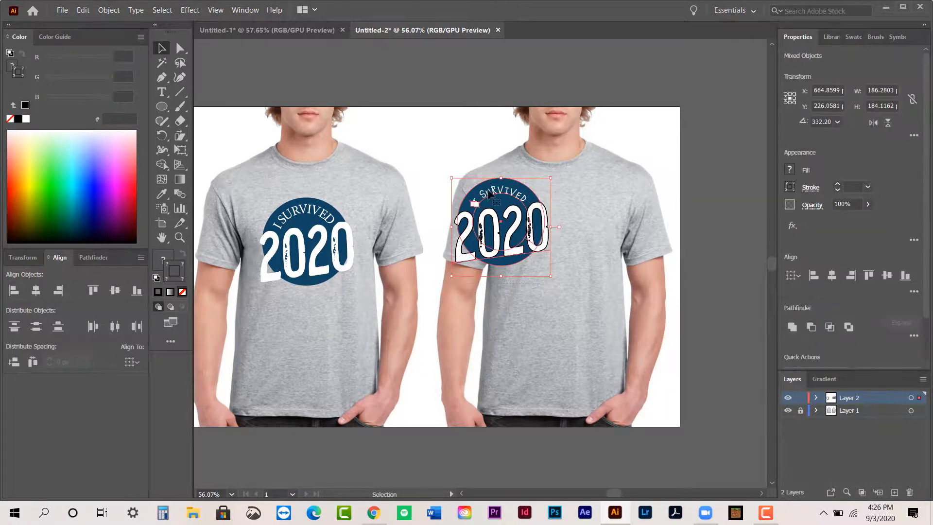
key(ctrl+g)
- Nudge the grouped second badge right and down to centre it on the chest of the second shirt
key(shift+Right)
key(shift+Right)
key(shift+Right)
key(shift+Right)
key(shift+Right)
key(shift+Right)
key(shift+Right)
key(shift+Right)
key(shift+Right)
key(shift+Right)
key(shift+Right)
key(shift+Right)
key(shift+Right)
key(shift+Right)
key(shift+Right)
key(shift+Right)
key(shift+Right)
key(shift+Right)
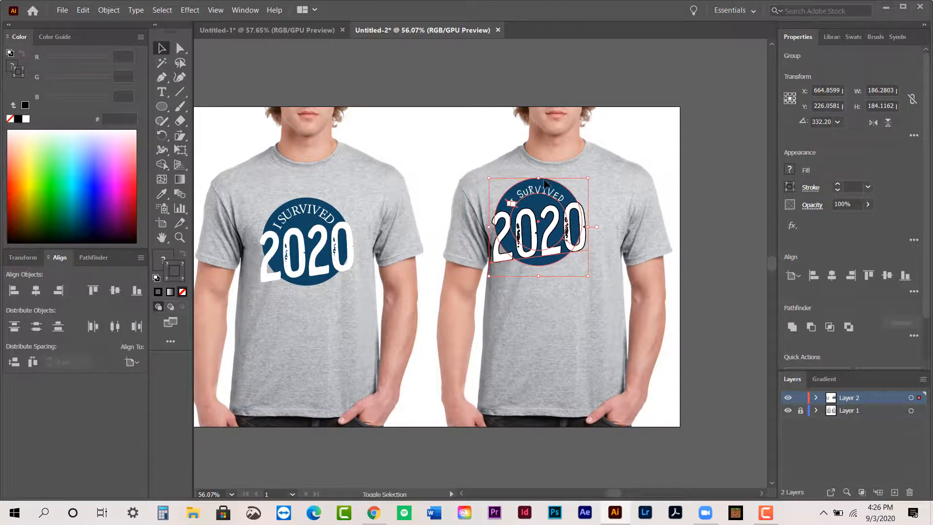
key(shift+Right)
key(shift+Right)
key(shift+Right)
key(shift+Right)
key(shift+Down)
key(shift+Down)
key(shift+Down)
key(shift+Down)
key(shift+Down)
key(shift+Down)
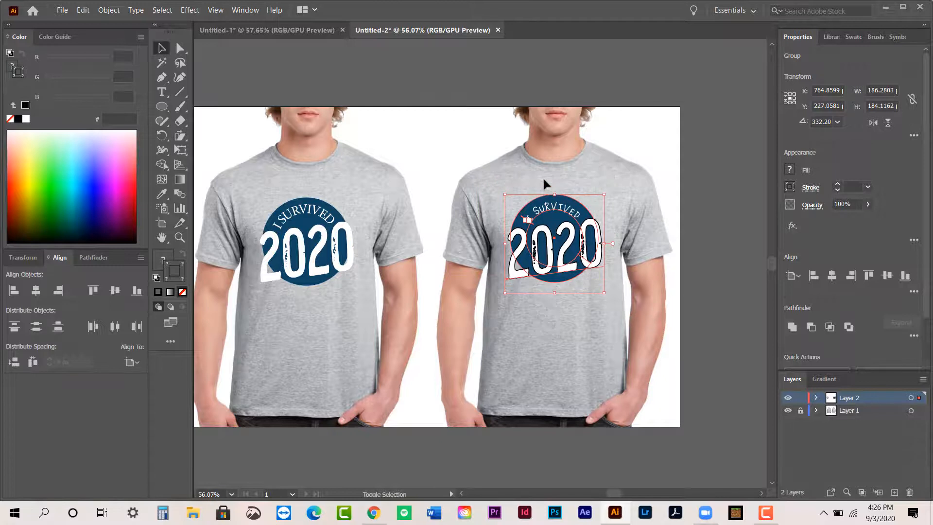
key(Left)
key(Left)
key(Left)
key(Left)
key(Left)
key(Left)
key(Left)
key(Down)
key(Down)
key(Down)
key(Down)
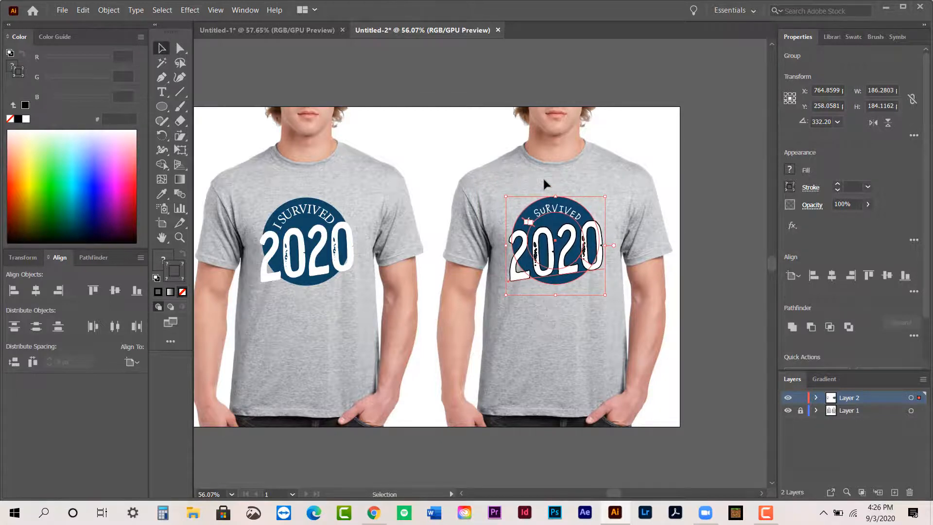
- Move the second badge slightly lower on the shirt to line it up with the first badge
click(409, 149)
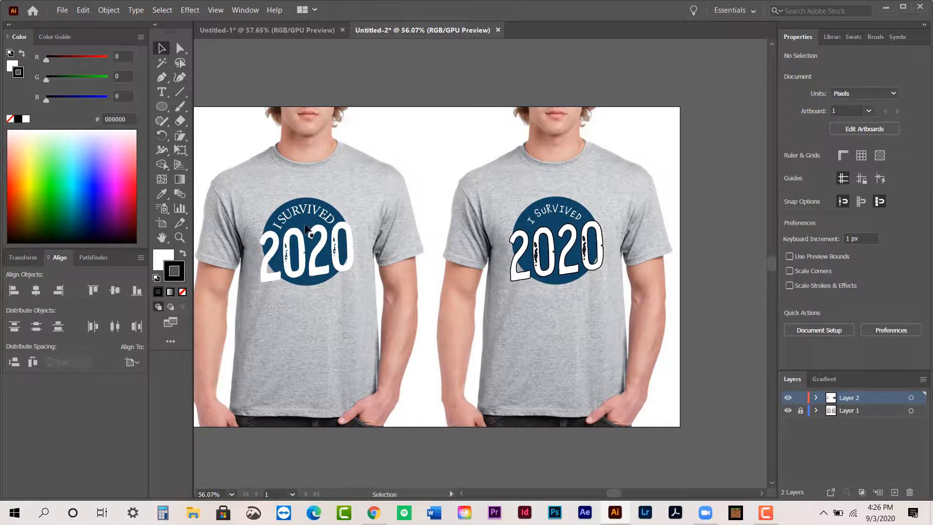
click(308, 231)
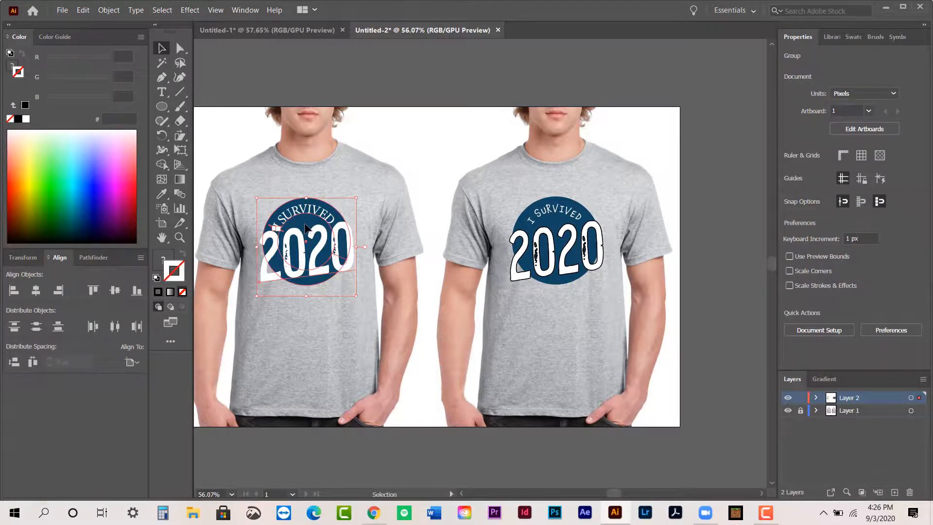
click(559, 235)
drag(560, 237, 561, 238)
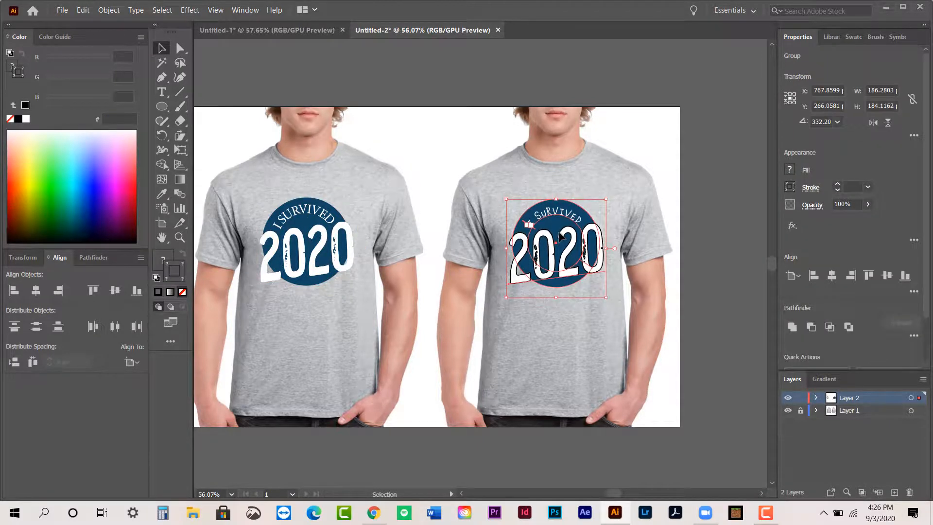
click(421, 131)
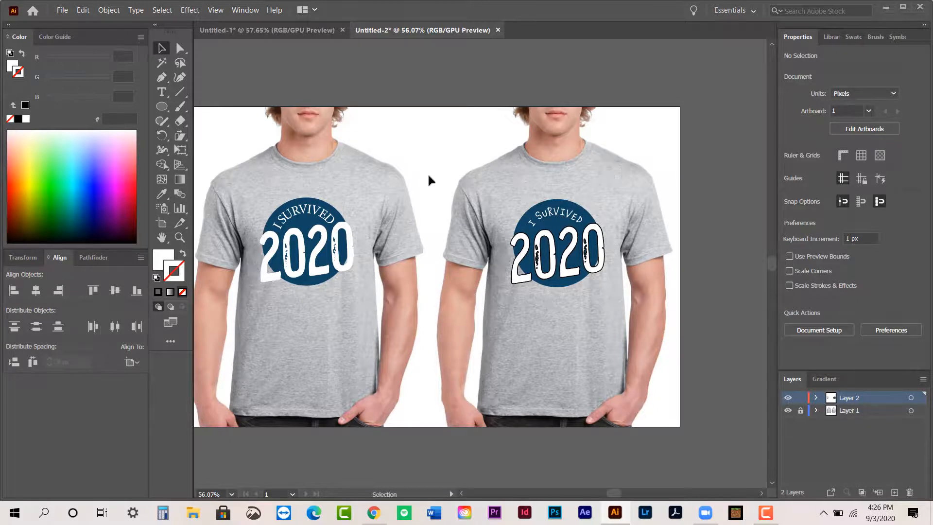
drag(442, 181, 507, 185)
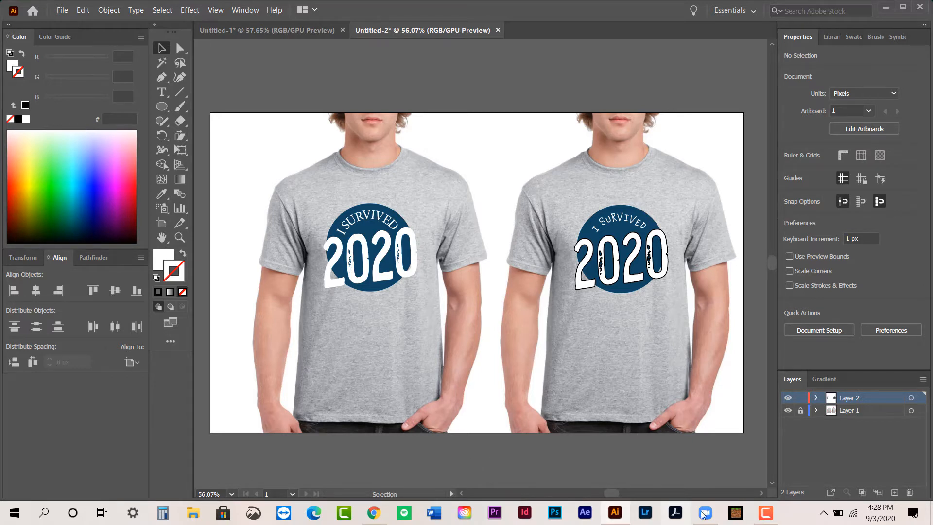
mouse_move(767, 515)
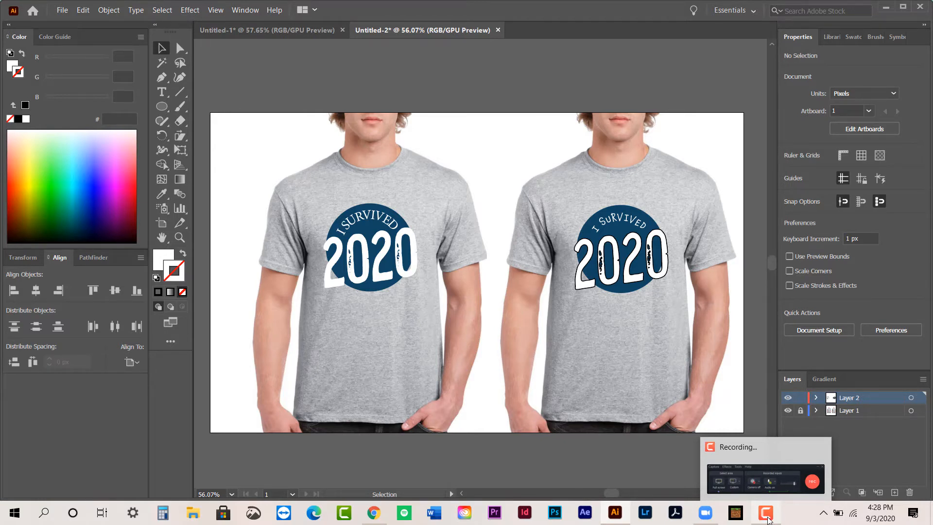
click(768, 517)
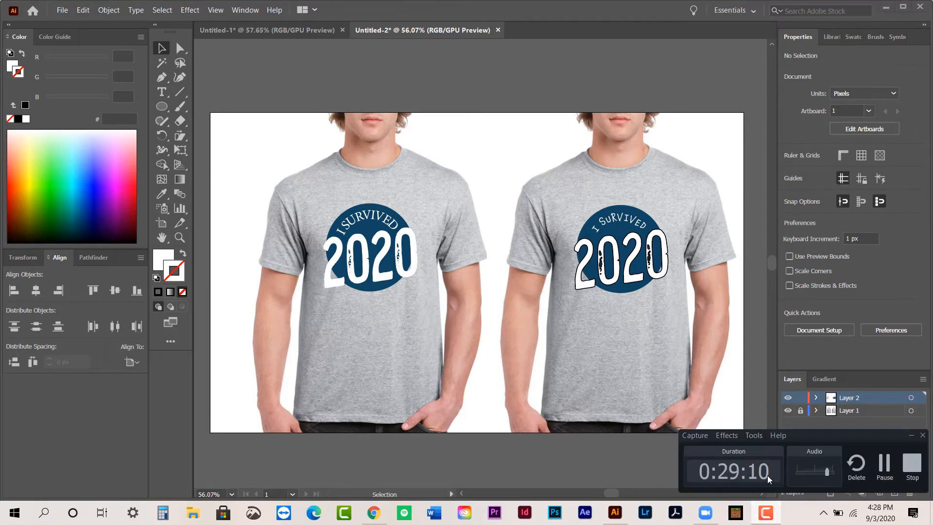
click(910, 469)
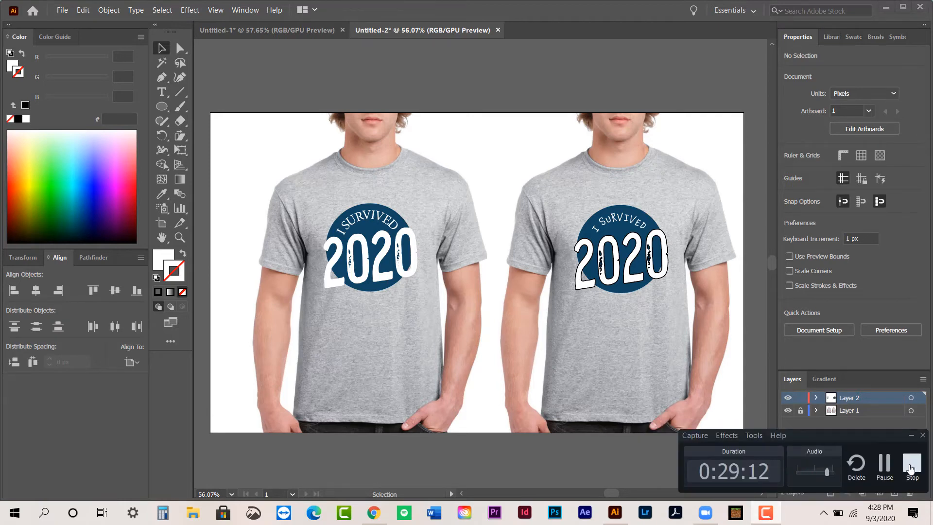